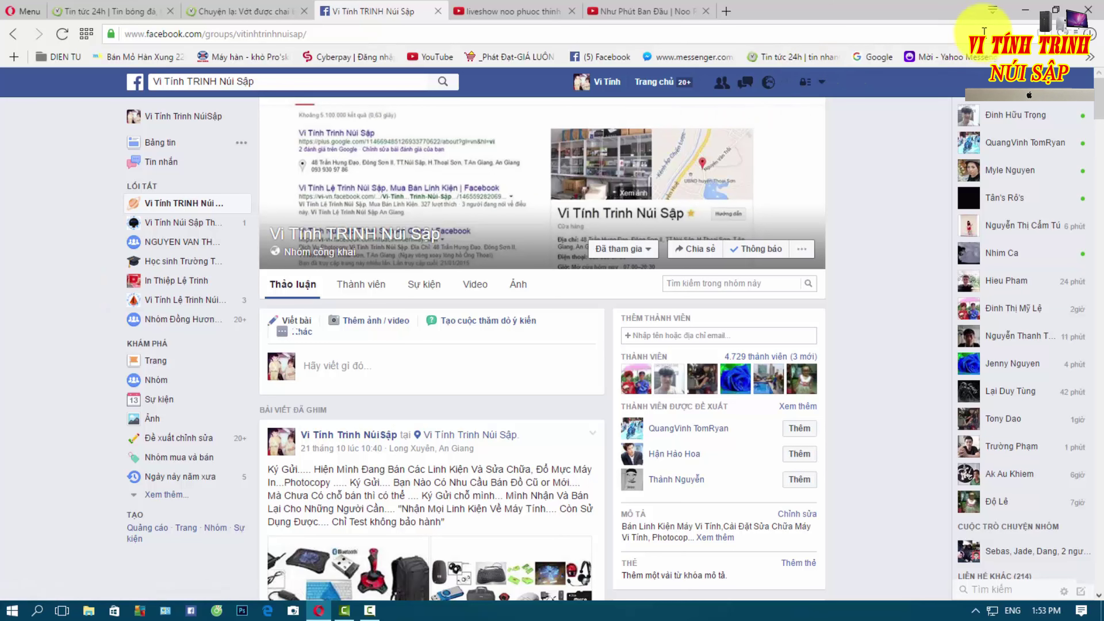
Minimize the browser and open the DATA (D:) drive from This PC
left_click(1025, 10)
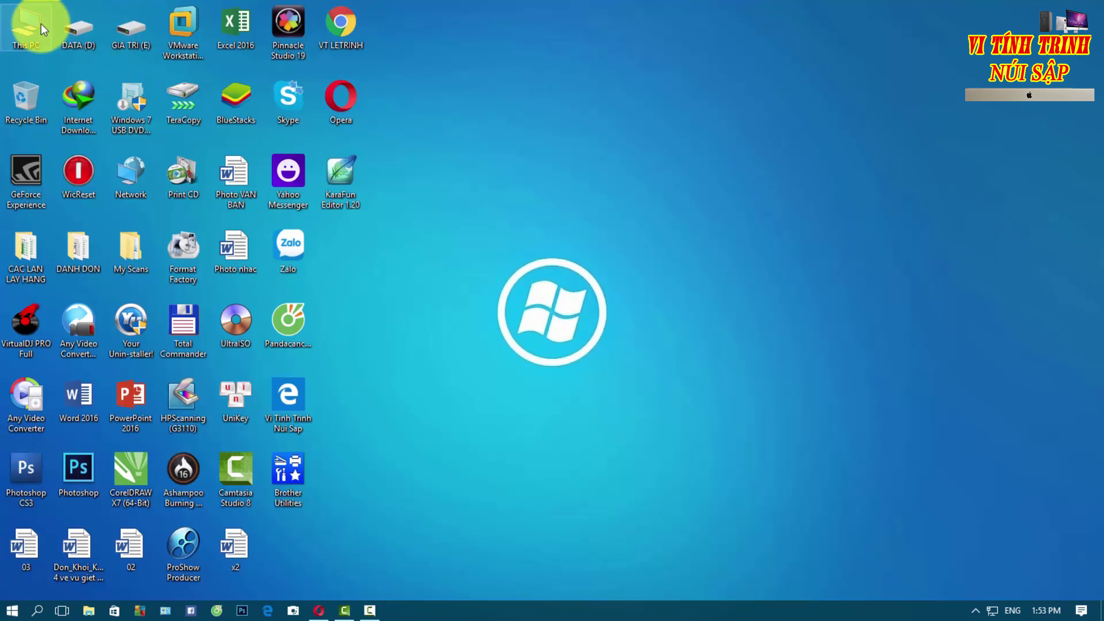
double_click(31, 24)
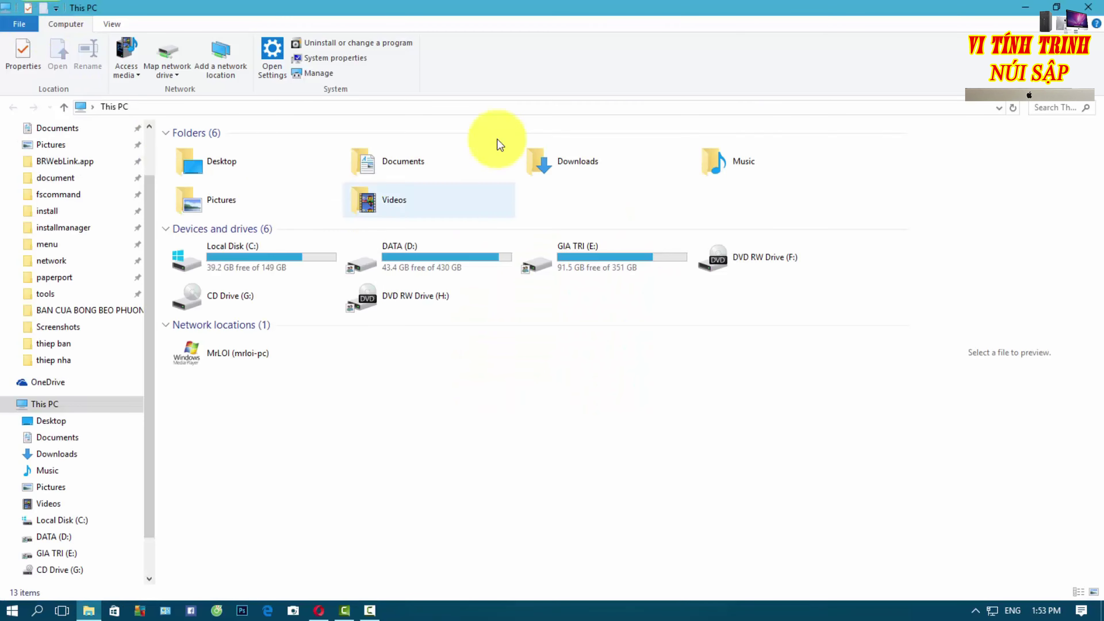
left_click(464, 272)
left_click(598, 268)
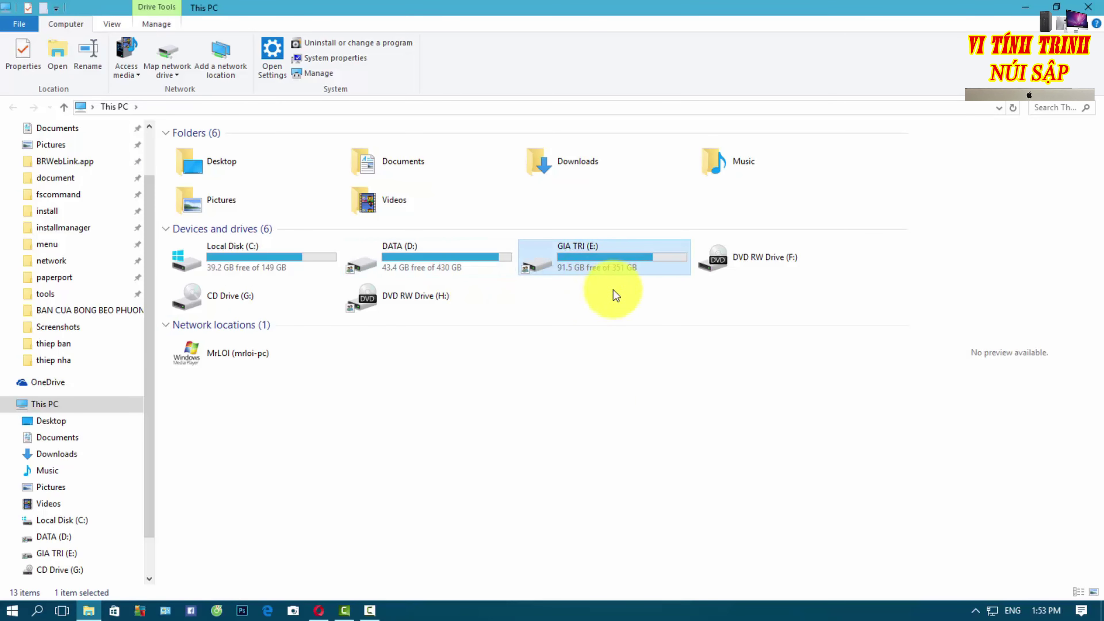
double_click(480, 270)
scroll(148, 239, "down", 1)
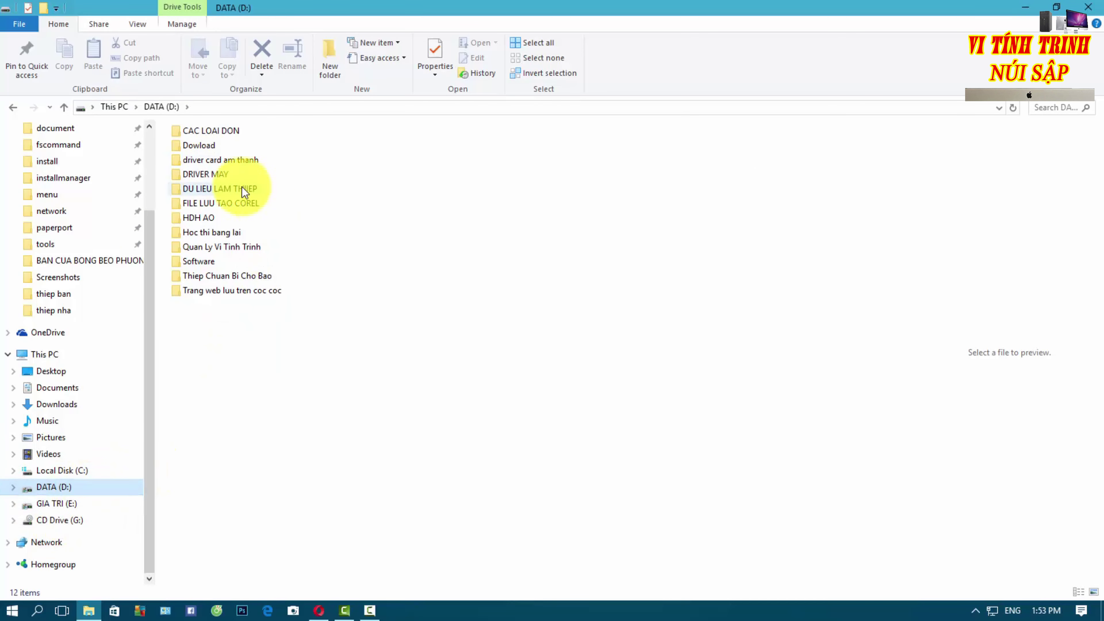
Open the Software folder on D:, look over its subfolders and return to the drive's root
double_click(192, 258)
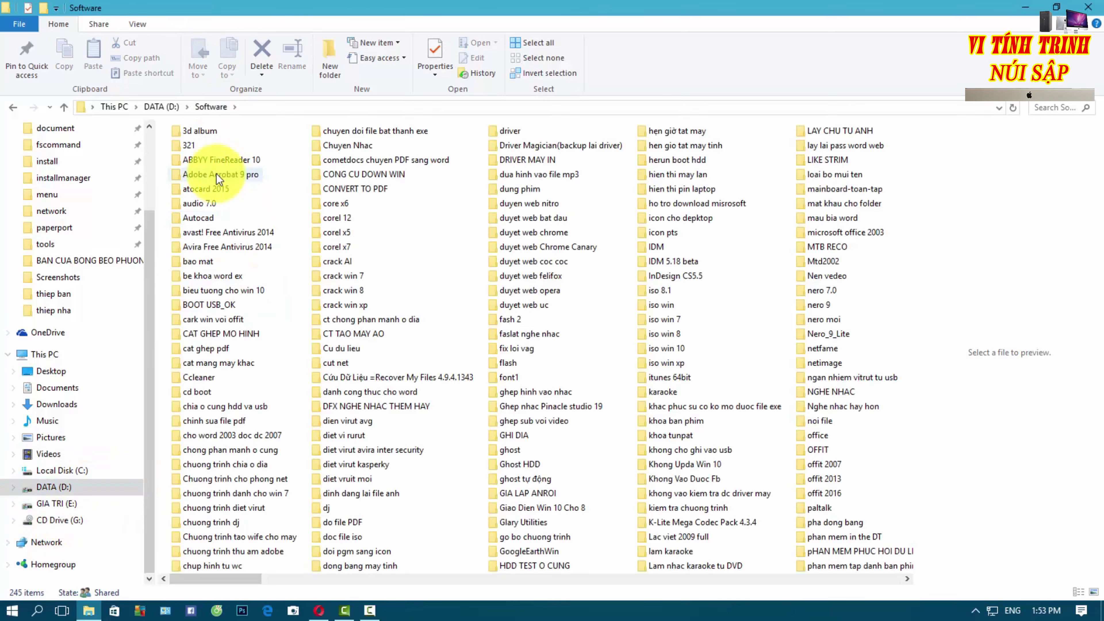
left_click(560, 230)
scroll(565, 230, "down", 3)
scroll(592, 261, "up", 3)
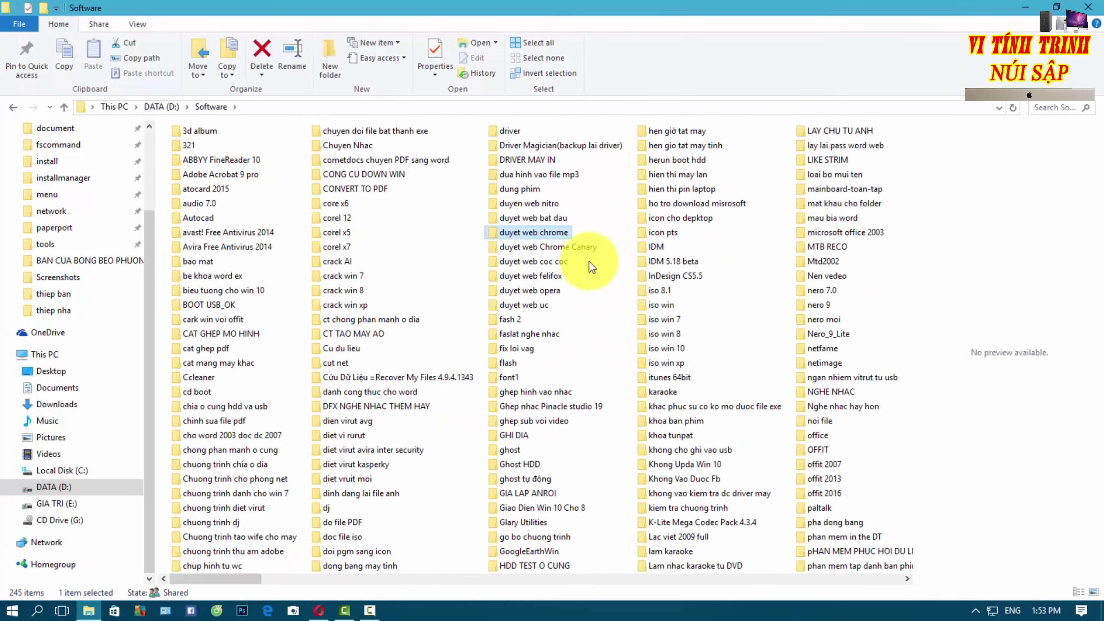
left_click(162, 107)
left_click_drag(313, 387, 188, 131)
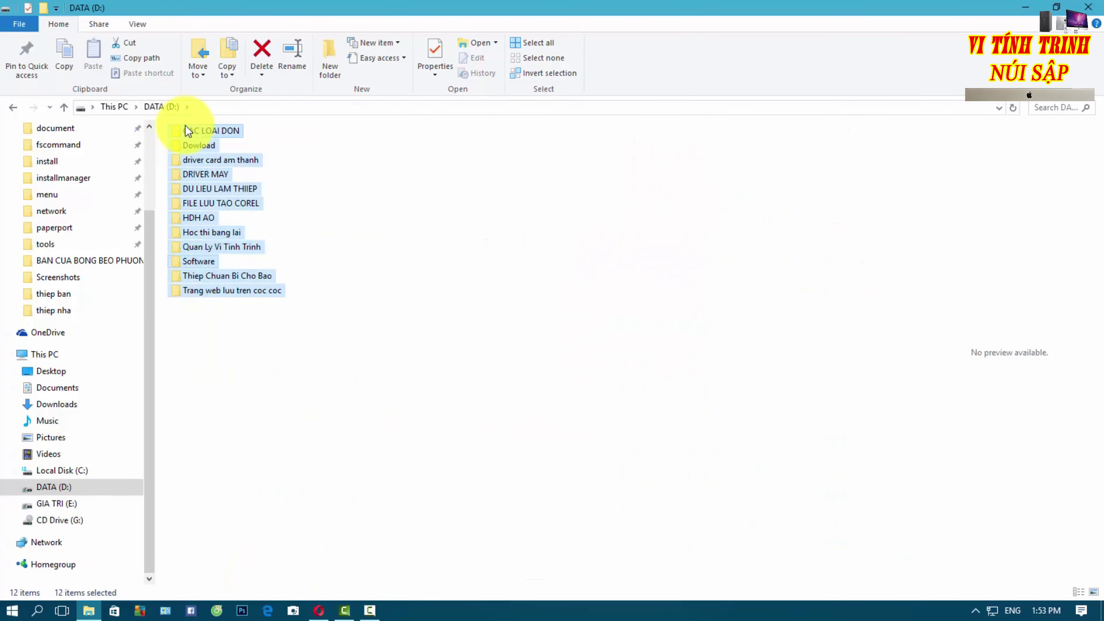
left_click(246, 414)
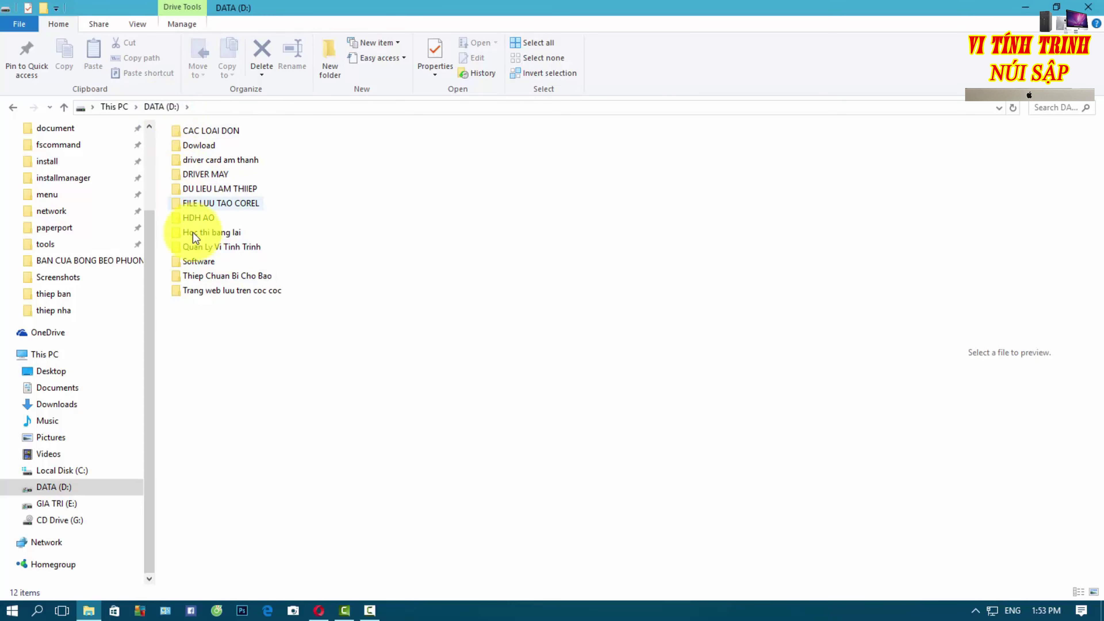
Reopen the Software folder and expand it in the folder tree to browse through its subfolders
double_click(197, 260)
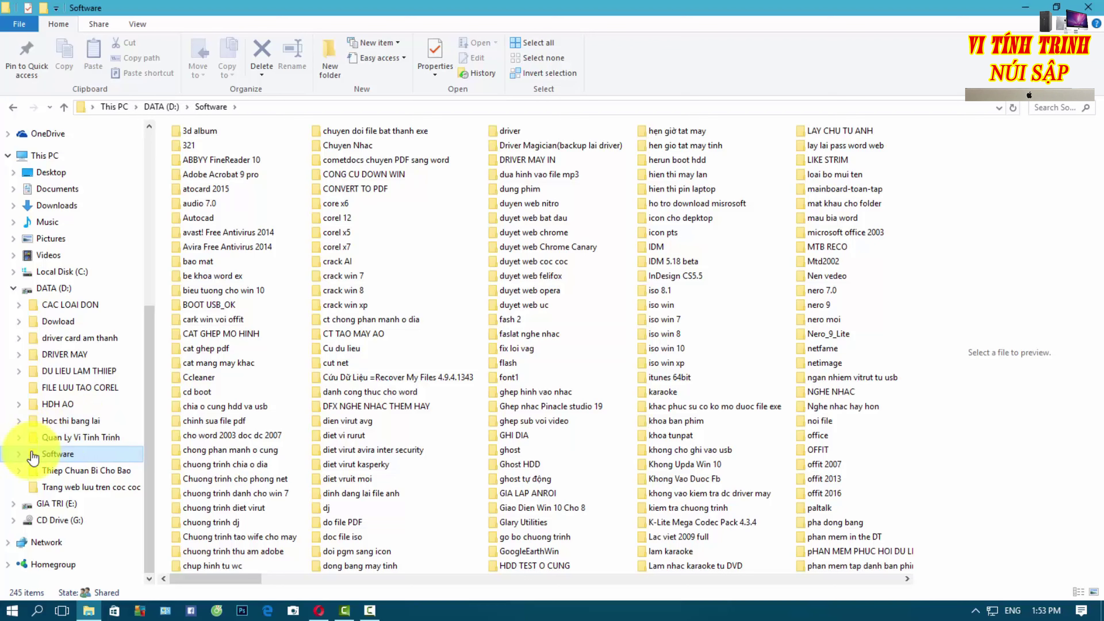
left_click(18, 453)
scroll(89, 362, "down", 2)
scroll(91, 378, "down", 11)
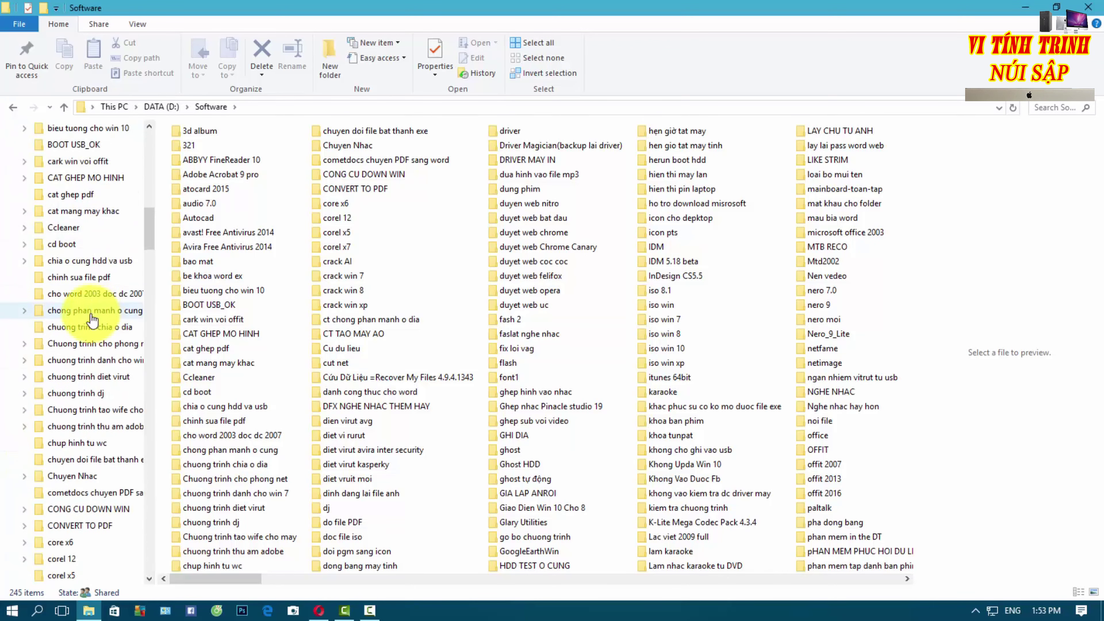
scroll(96, 409, "down", 11)
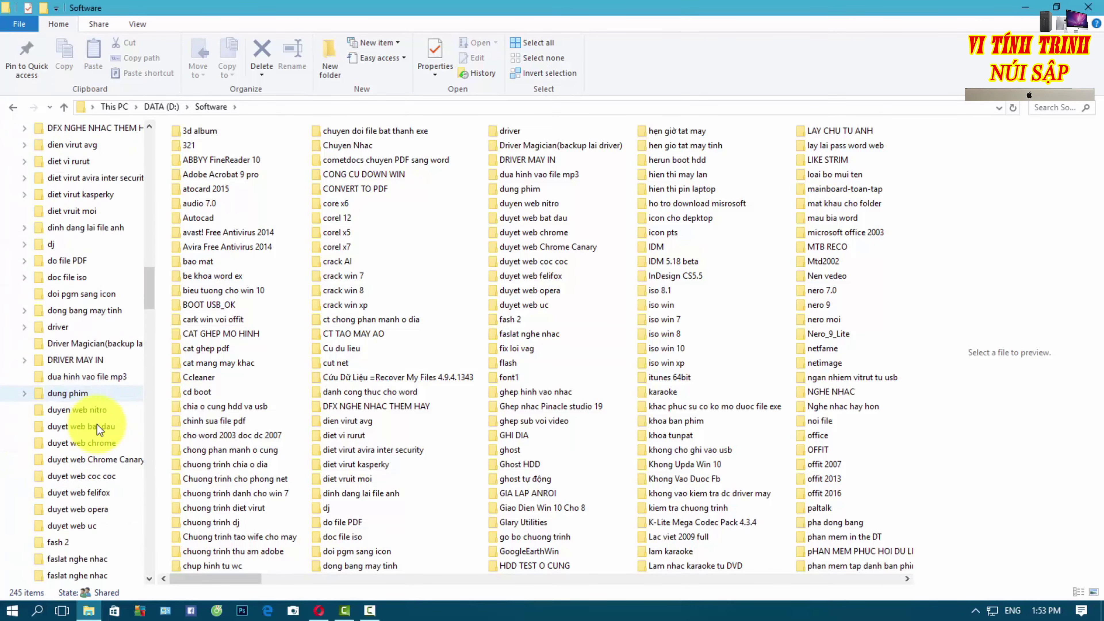
scroll(105, 410, "down", 12)
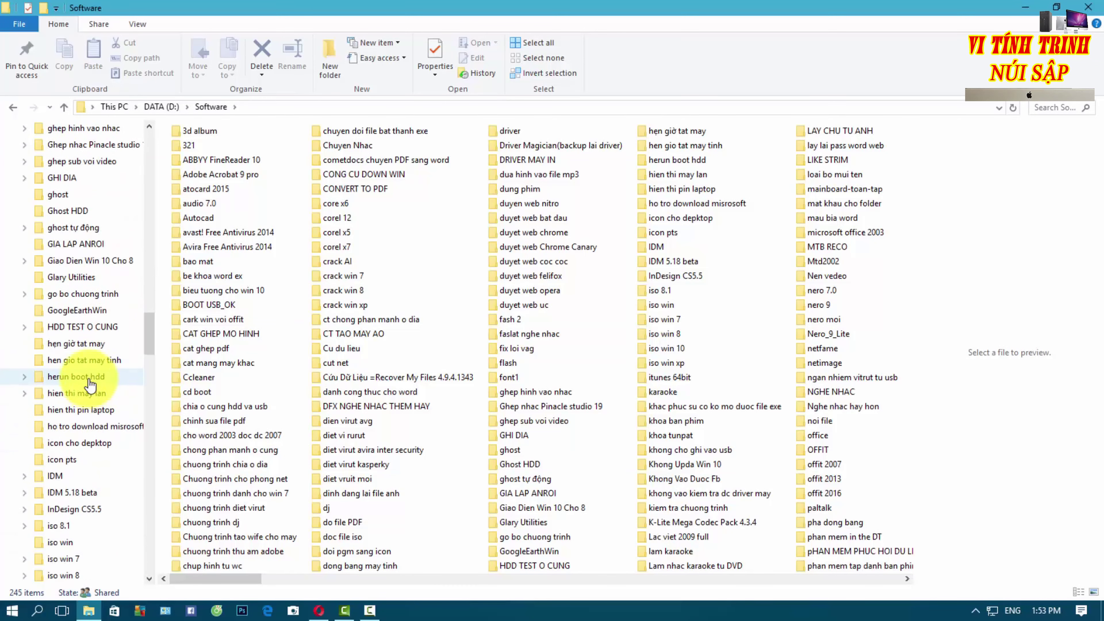
scroll(91, 371, "down", 13)
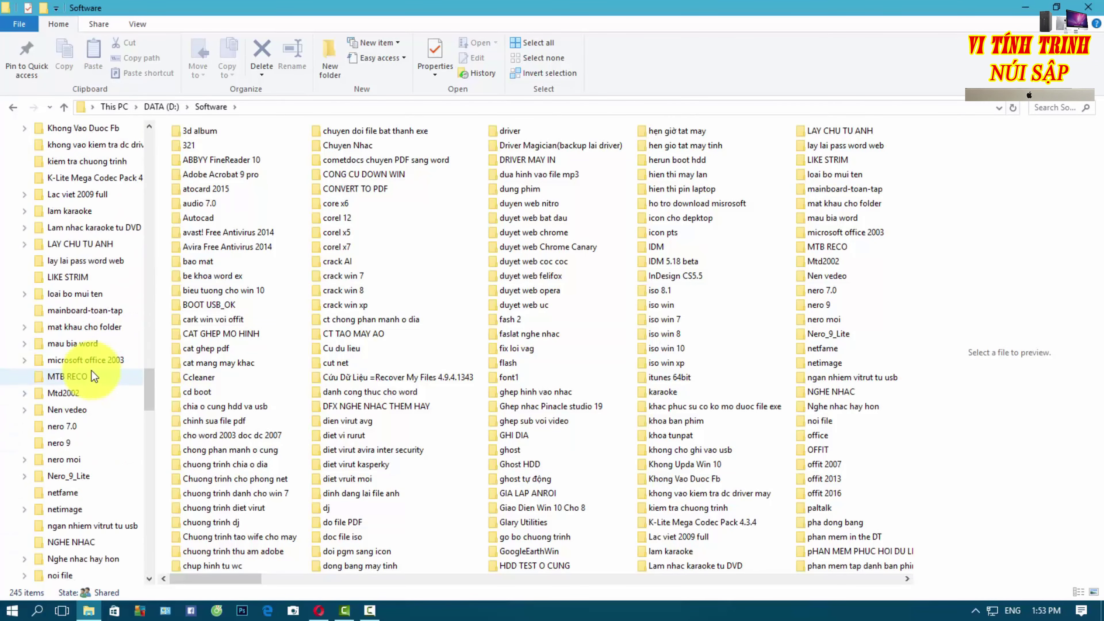
Return to the root of DATA (D:) and close the File Explorer window
left_click_drag(197, 573, 160, 110)
left_click(160, 108)
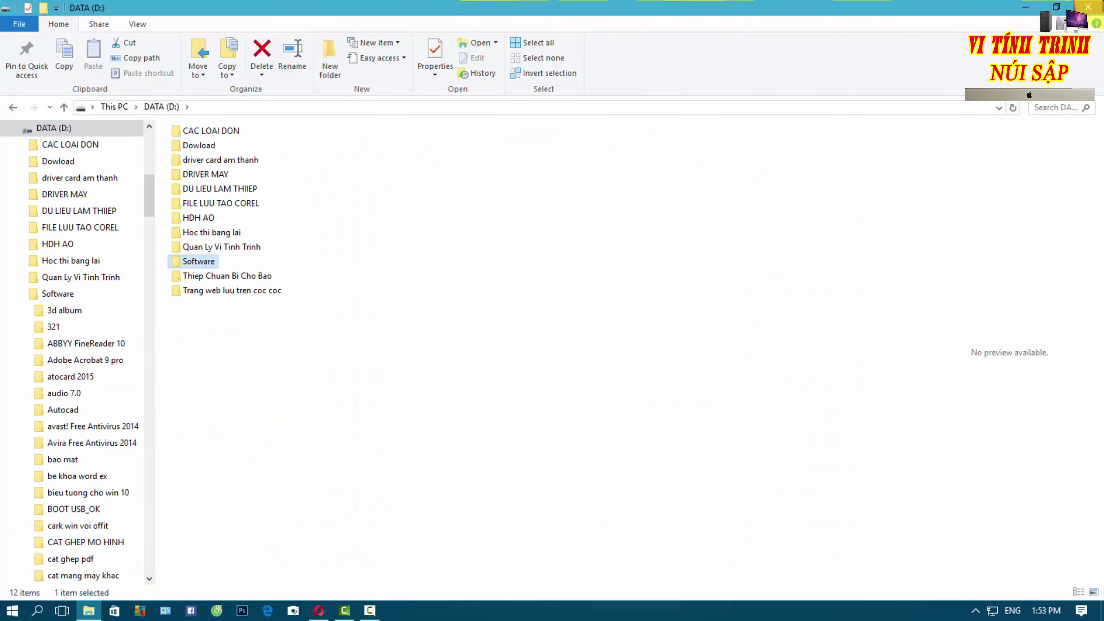
left_click(1087, 6)
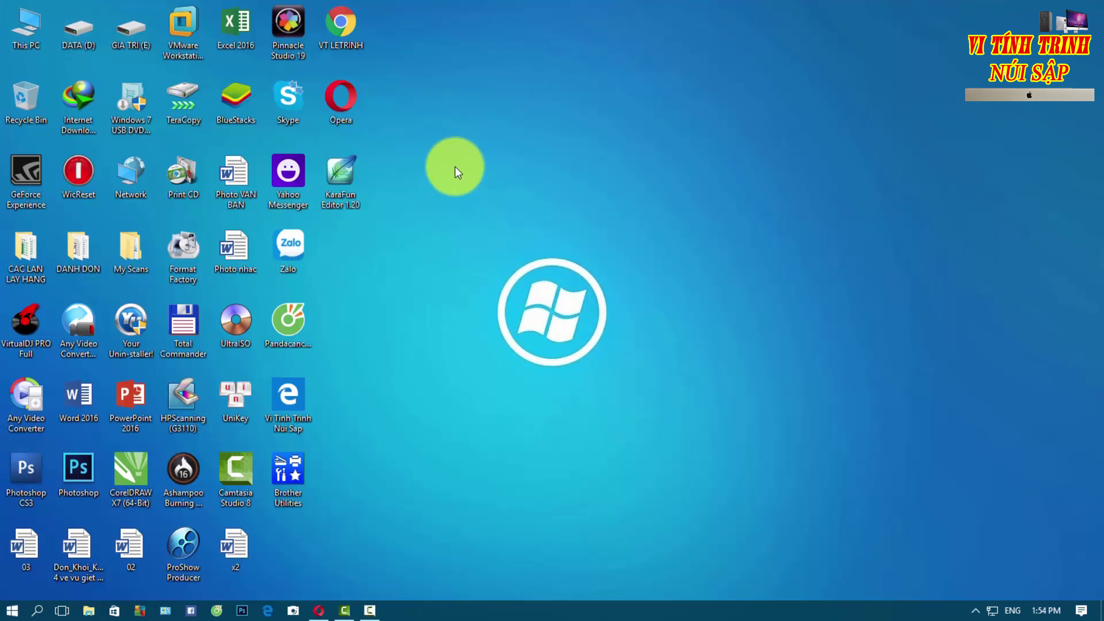
View the Software folder through the desktop's DATA (D) shortcut, return to the drive's root and minimize the window
double_click(76, 32)
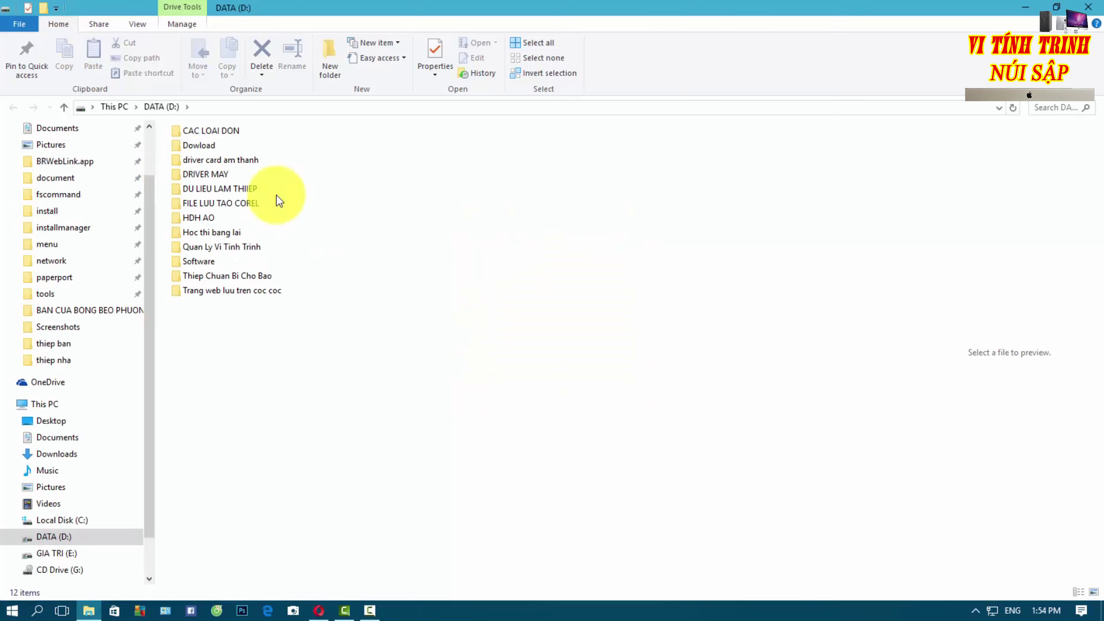
left_click(204, 263)
double_click(199, 262)
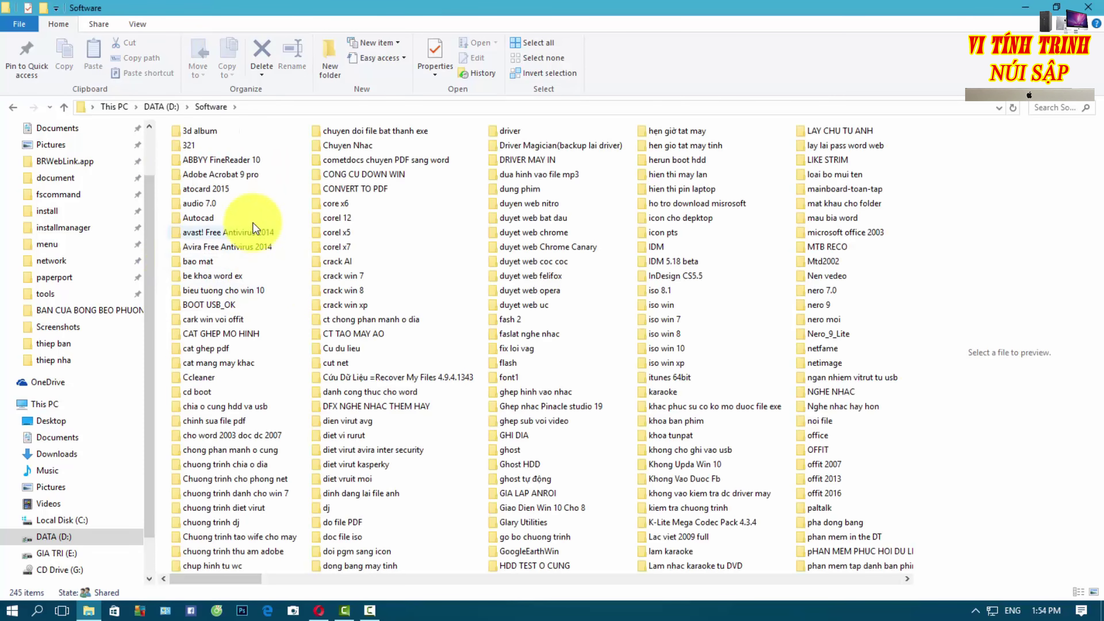
left_click(161, 107)
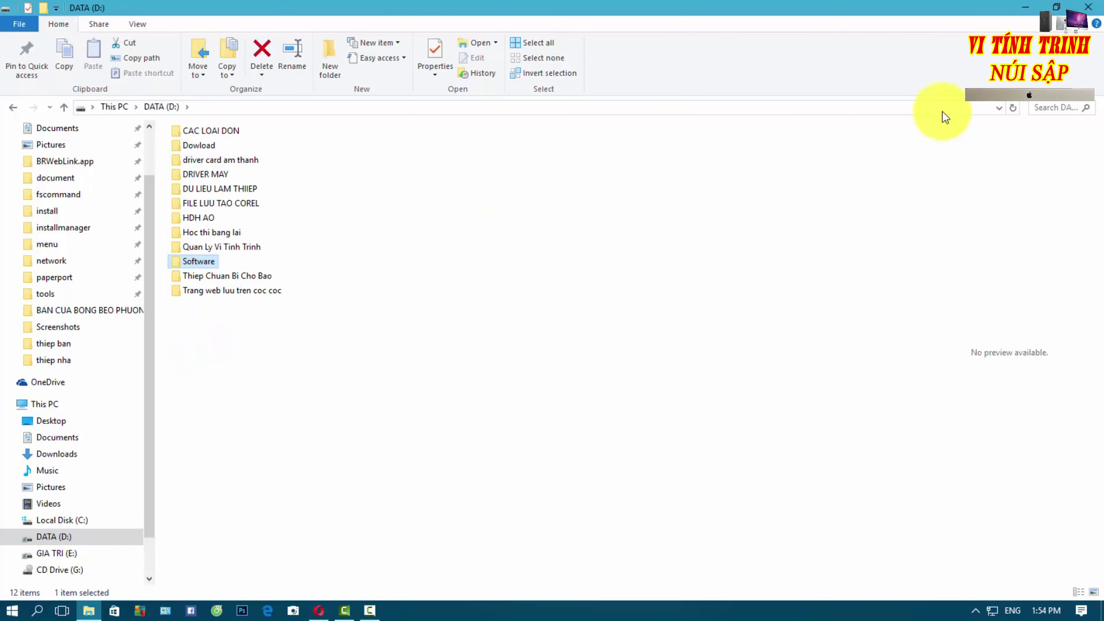
left_click(1024, 9)
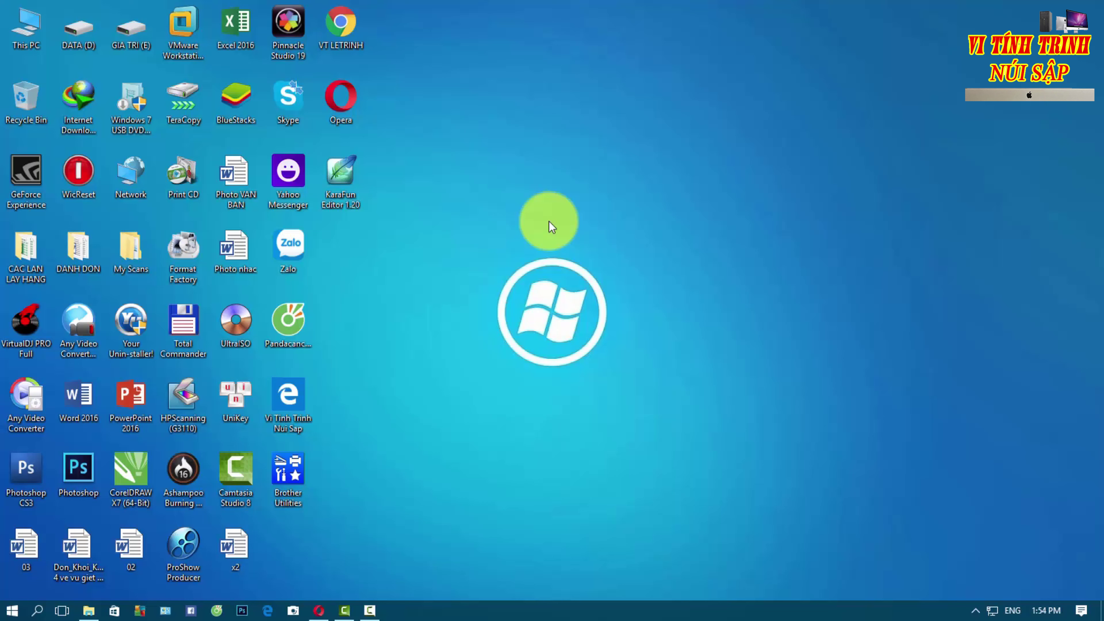
Open the D: drive by running d: from the Run dialog, and close the drive window
key("super+r")
type("d")
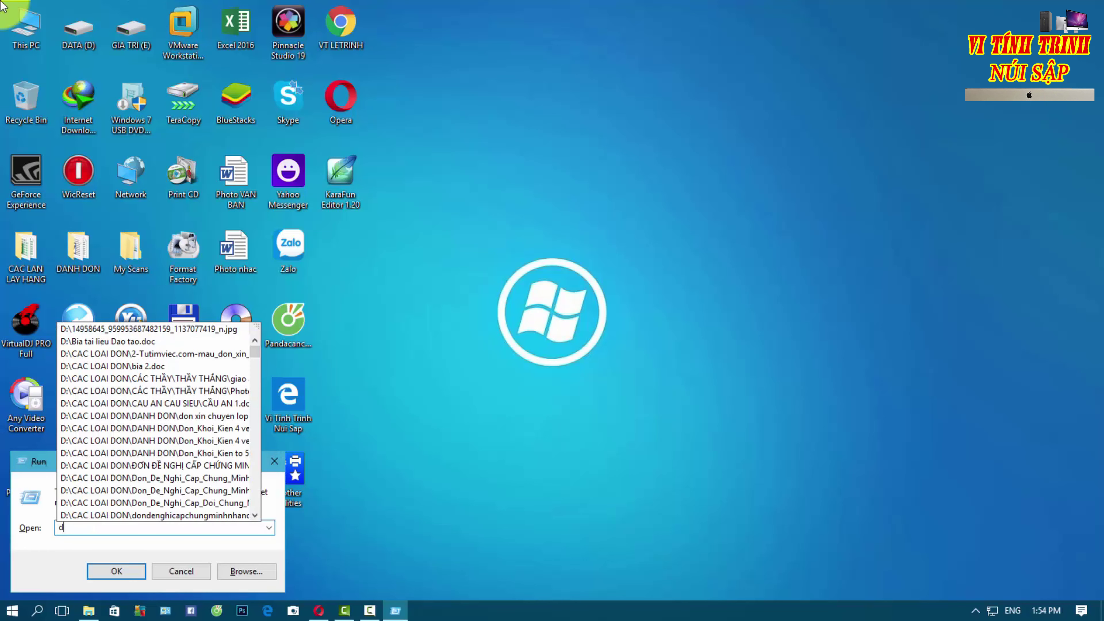
key("Return")
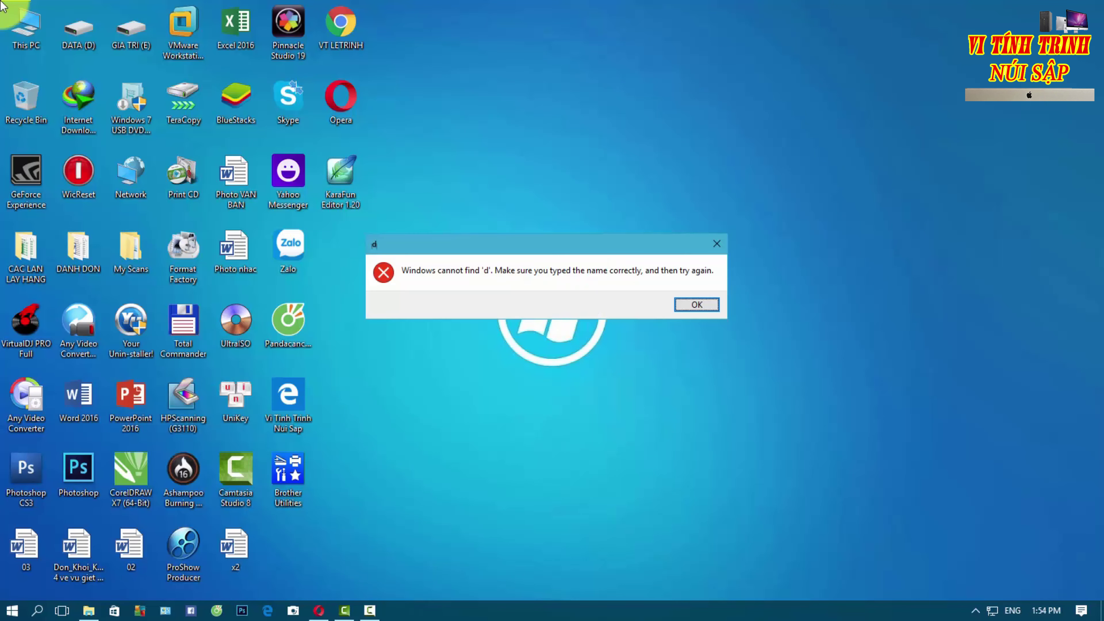
key("Return")
type("d:")
key("Return")
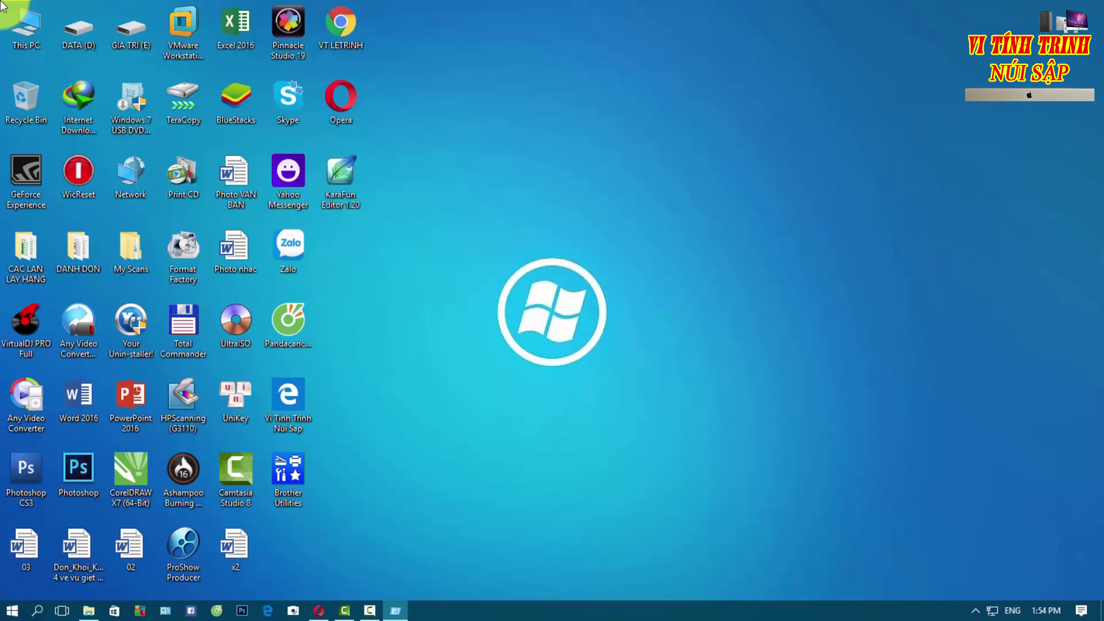
double_click(370, 100)
left_click(364, 357)
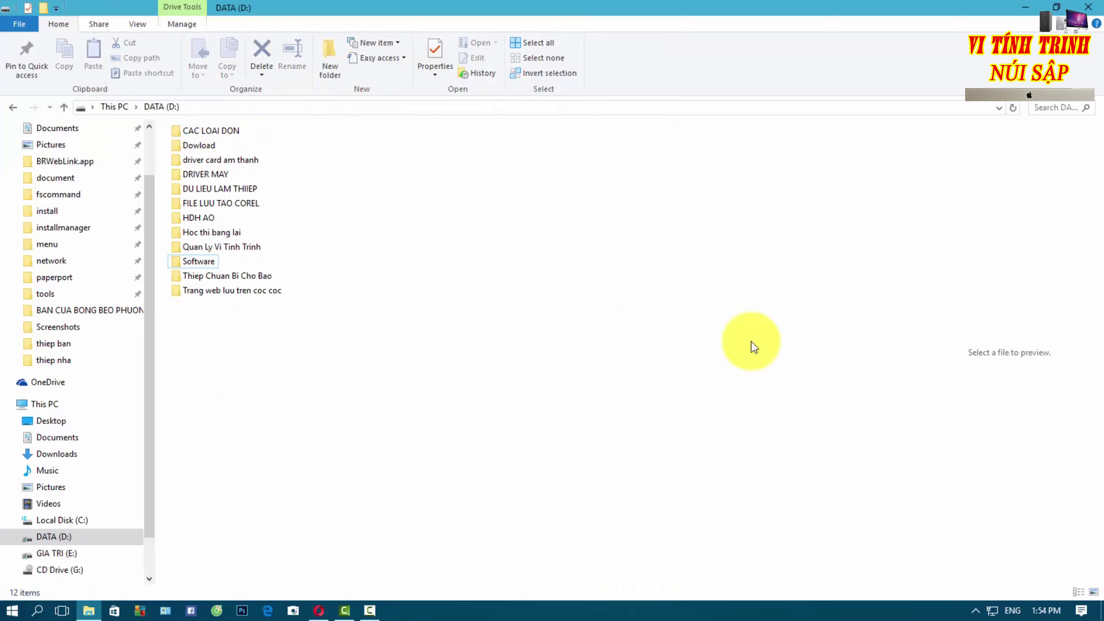
left_click(1088, 6)
left_click(851, 163)
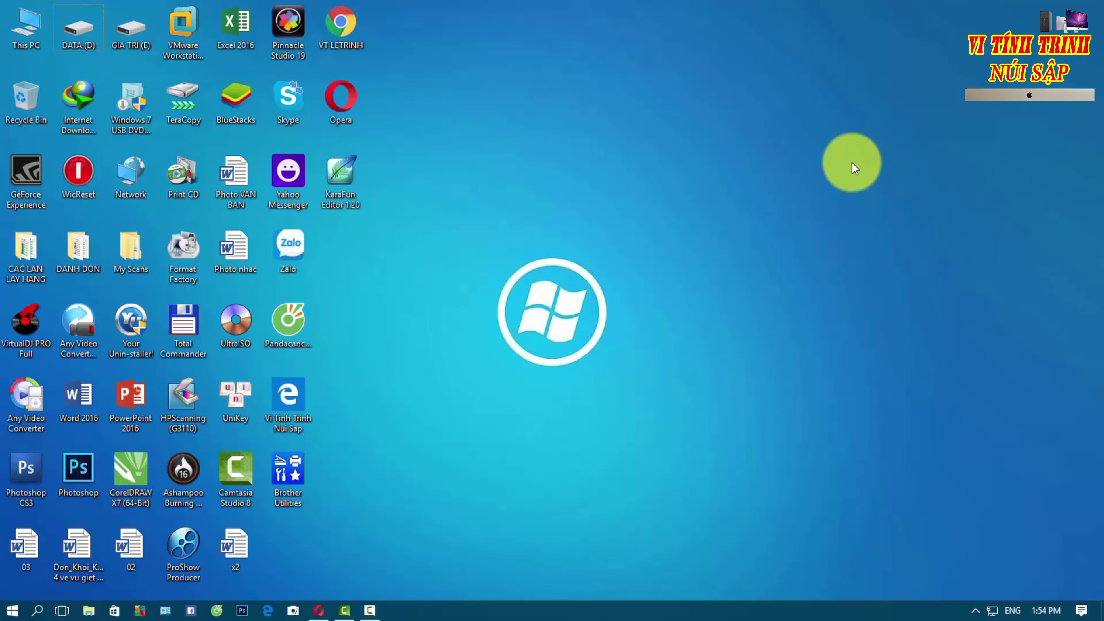
Bring up the Run dialog and enter the path d:\Software using the suggested folders of the D: drive
key("super+r")
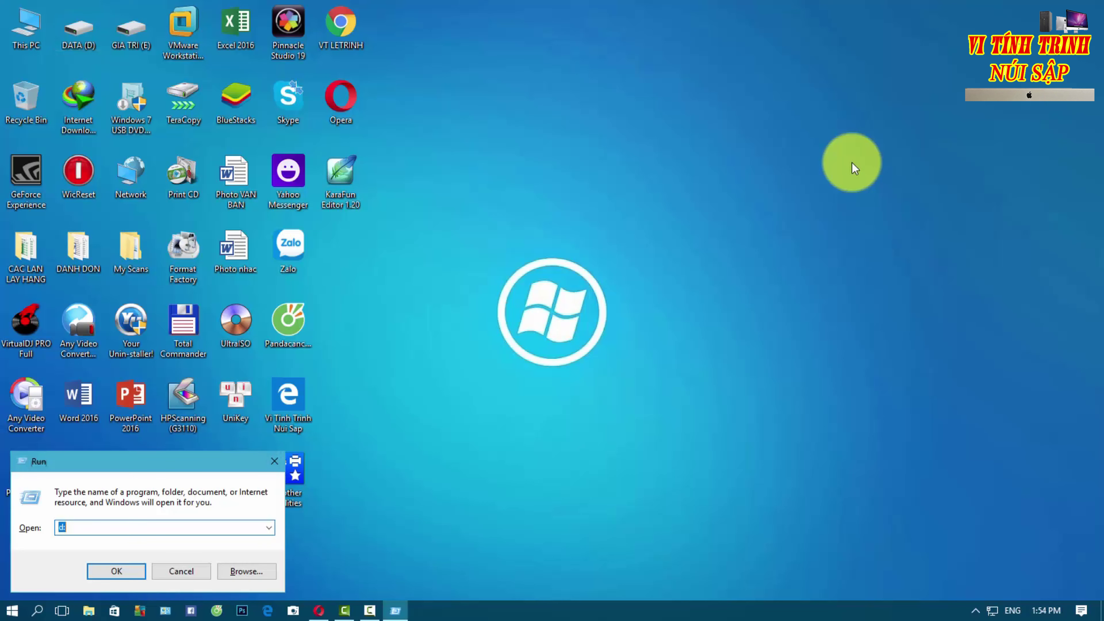
type("d")
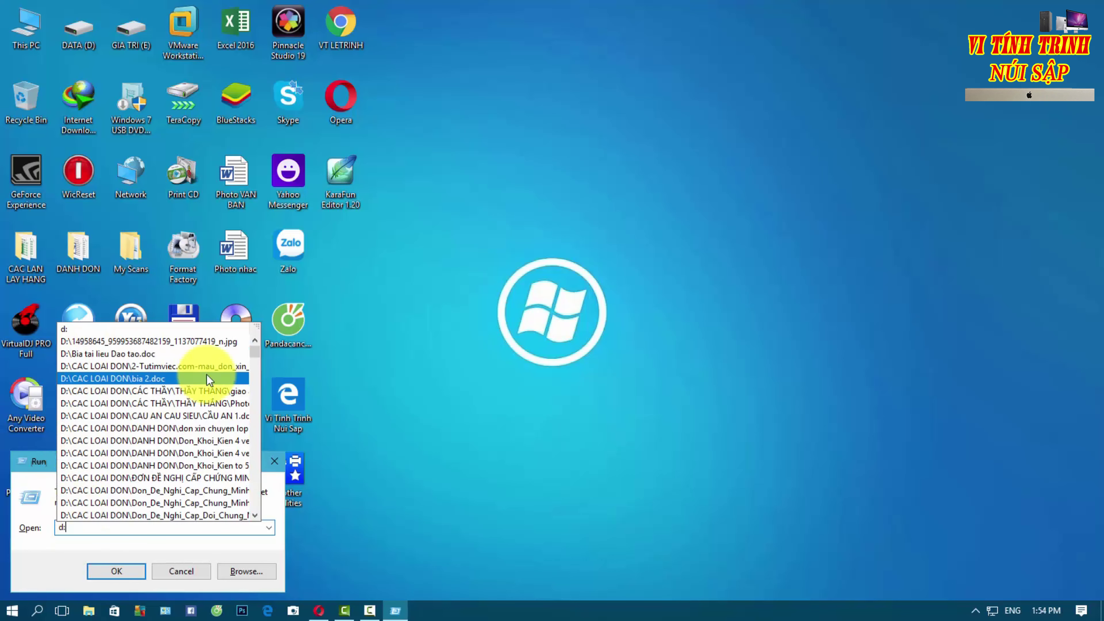
type(":\\")
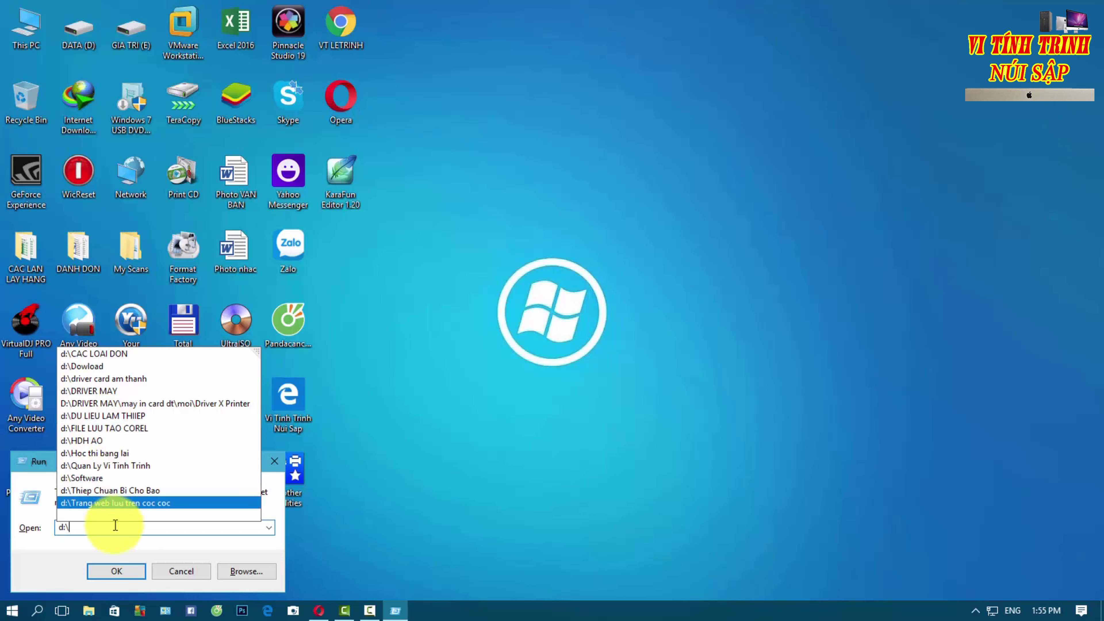
left_click(100, 478)
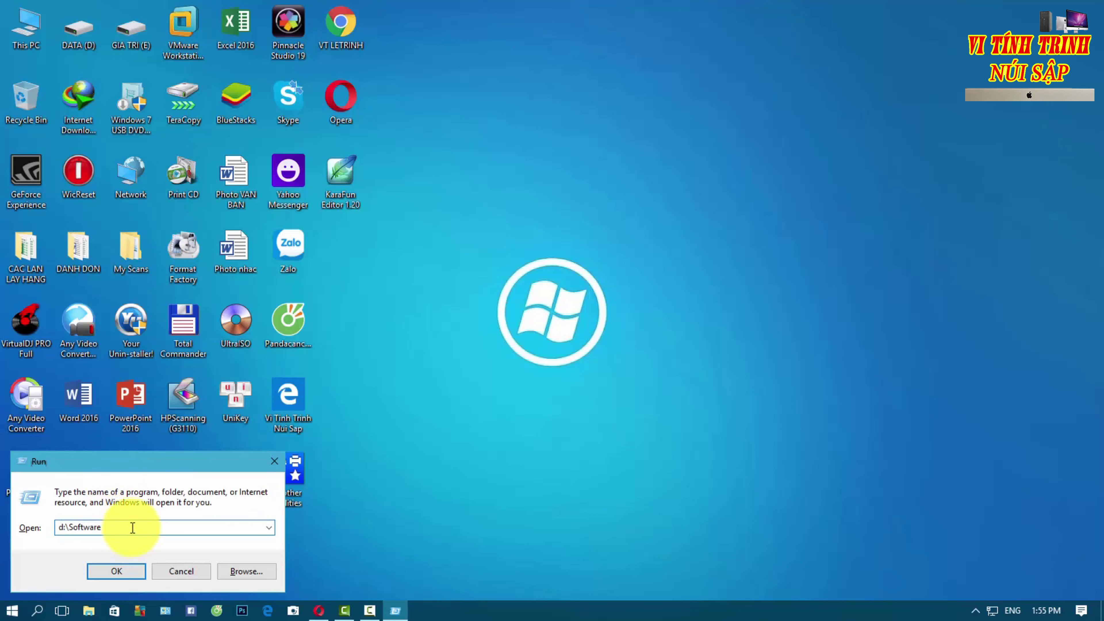
Browse the suggested Software subfolders, extend the path to d:\Software\driver and run it to open that folder
type("\\")
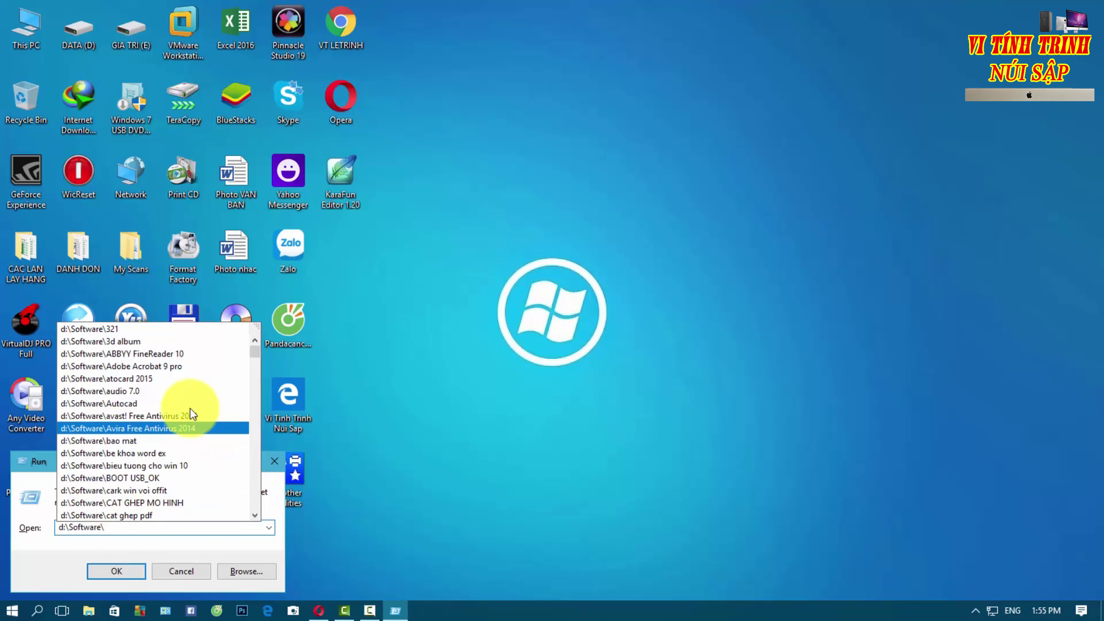
scroll(174, 391, "down", 15)
scroll(155, 411, "down", 3)
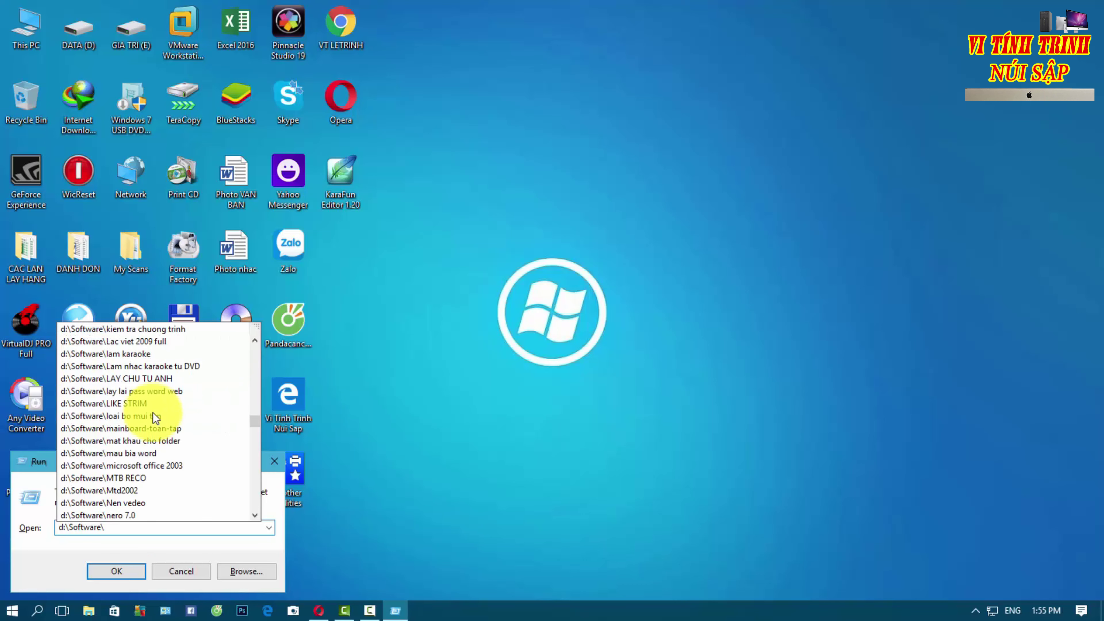
scroll(162, 411, "up", 10)
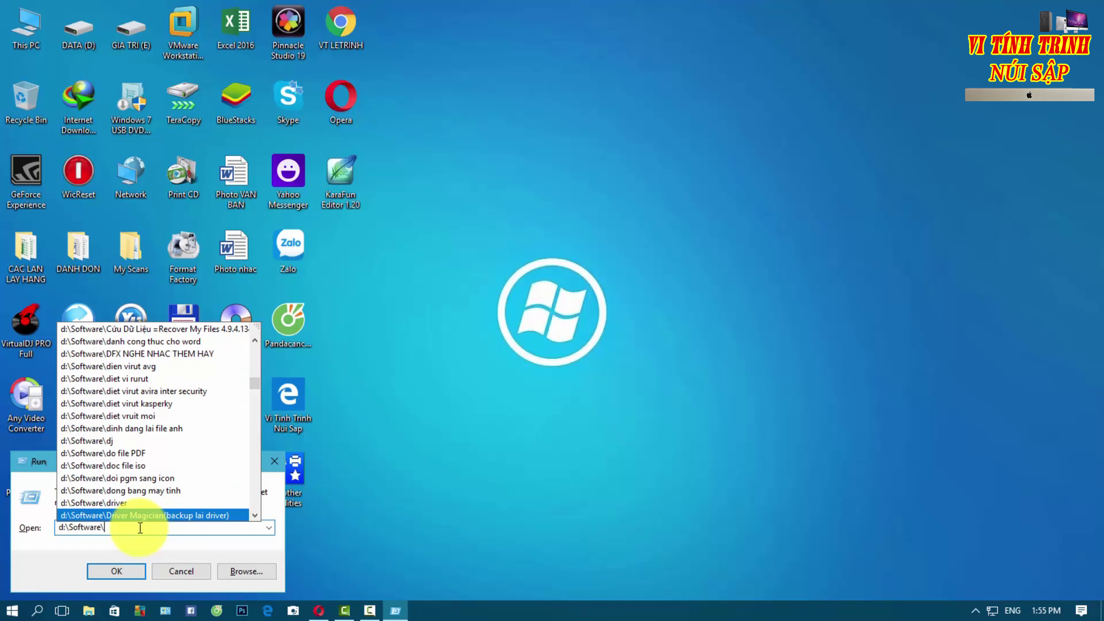
type("d")
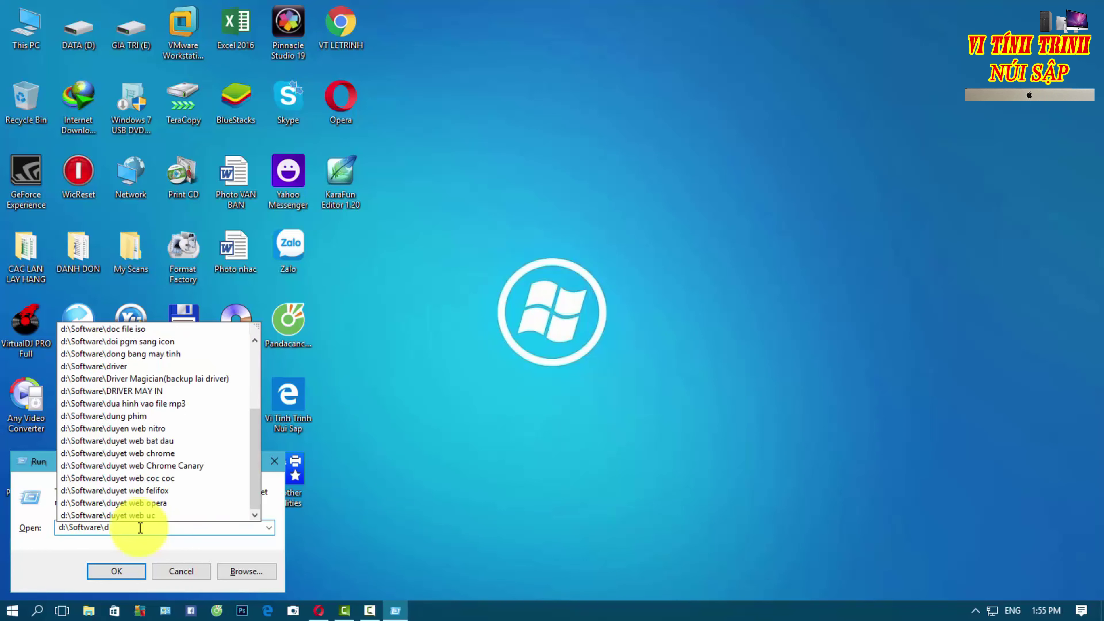
type("ri")
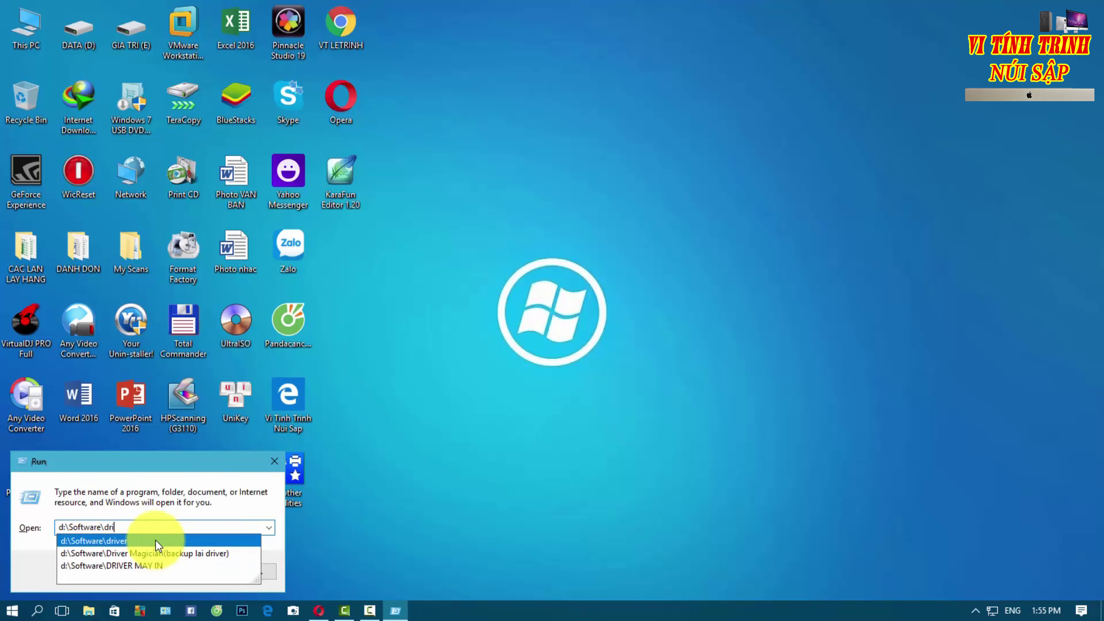
left_click(156, 542)
left_click(135, 565)
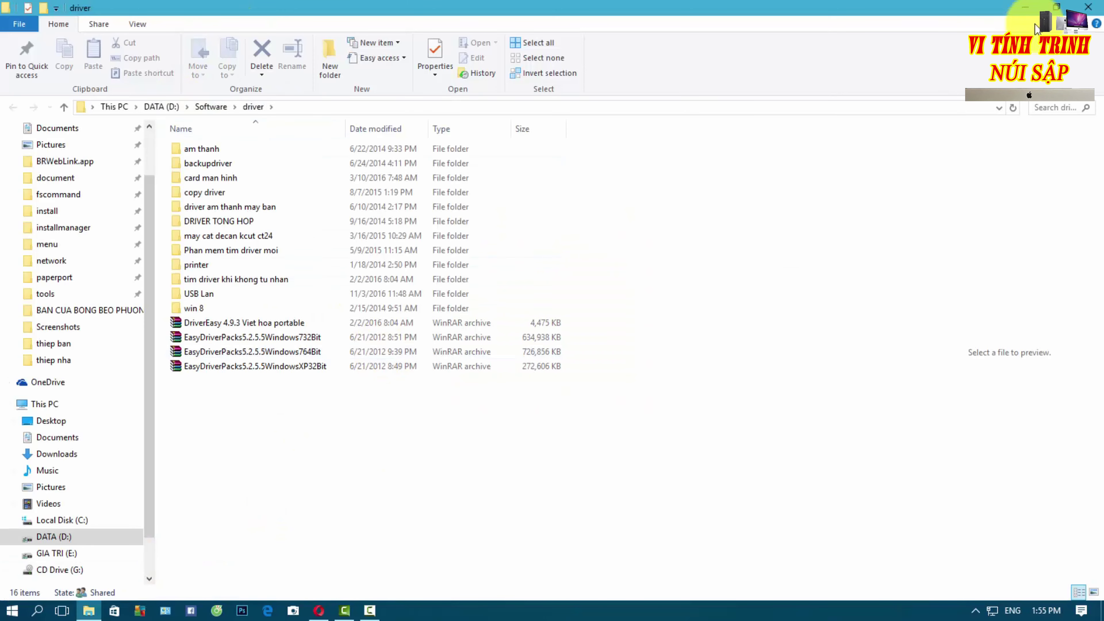
Close the driver folder window, bring up the Run dialog and shorten its path to d:\Software\
left_click(1088, 7)
key("super+r")
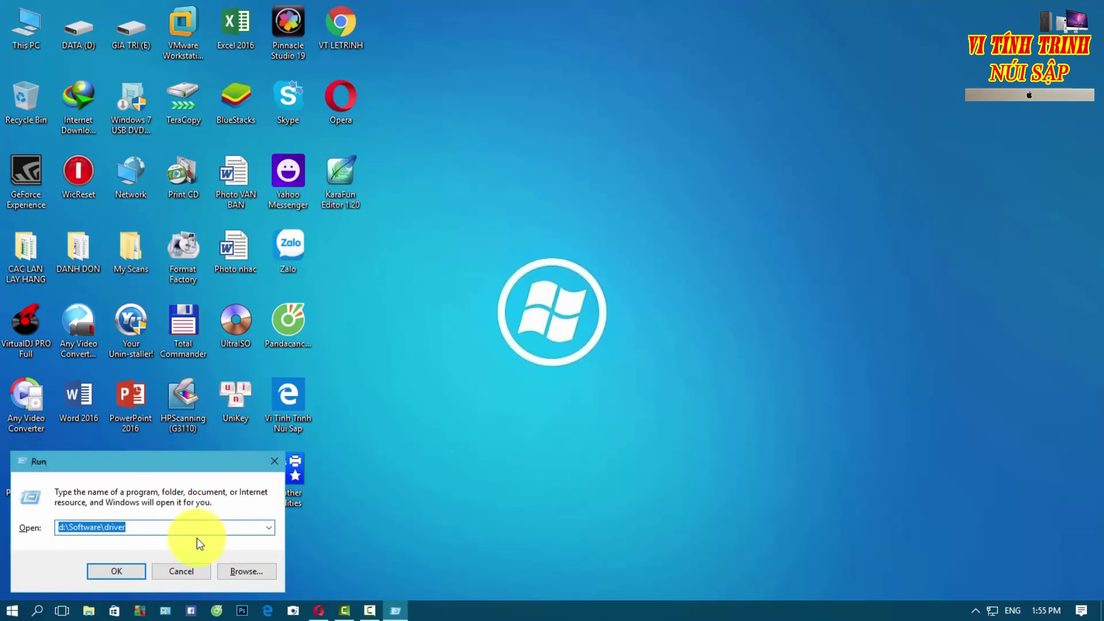
left_click(196, 529)
key("BackSpace")
key("BackSpace")
key("BackSpace")
key("BackSpace")
key("BackSpace")
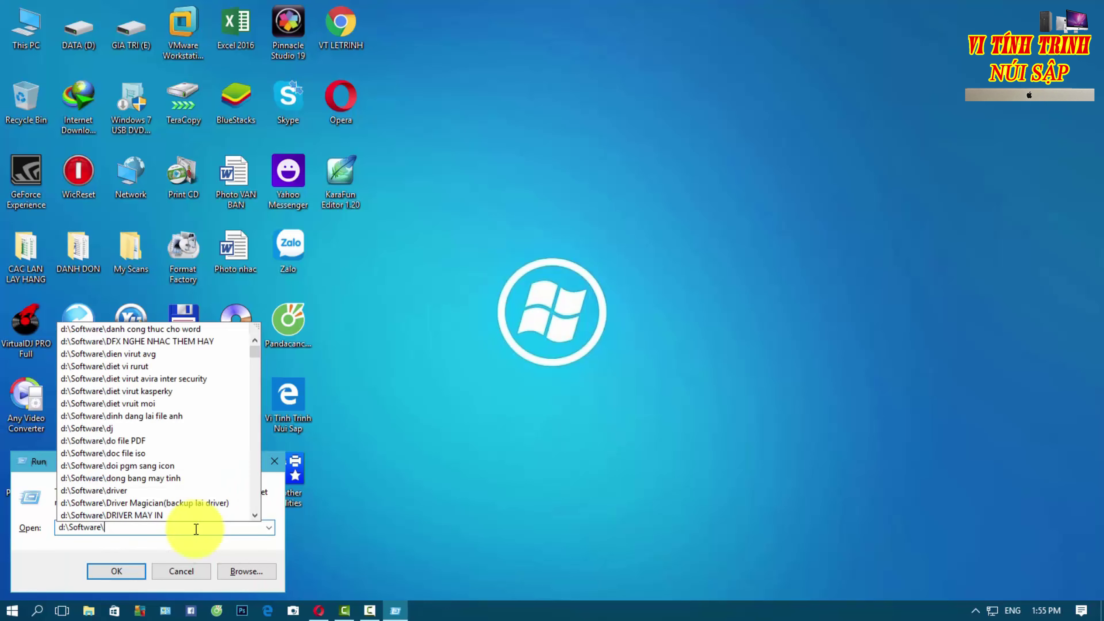
Extend the path to the suggested d:\Software\go bo chuong trinh, run it to open that folder, and close the folder window
type("go")
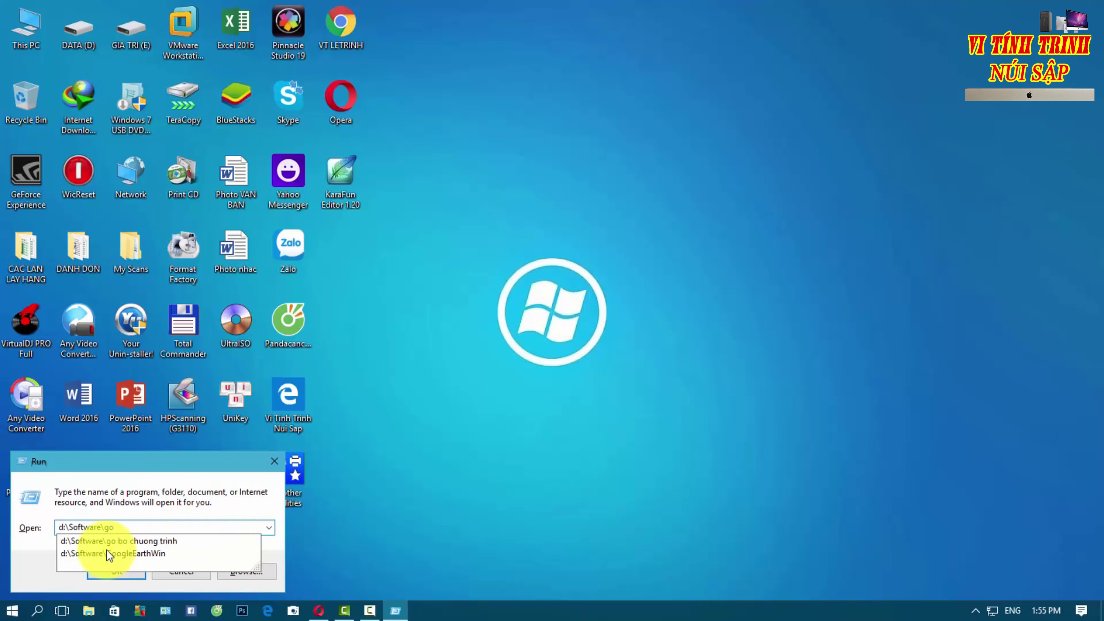
left_click(156, 541)
left_click(130, 564)
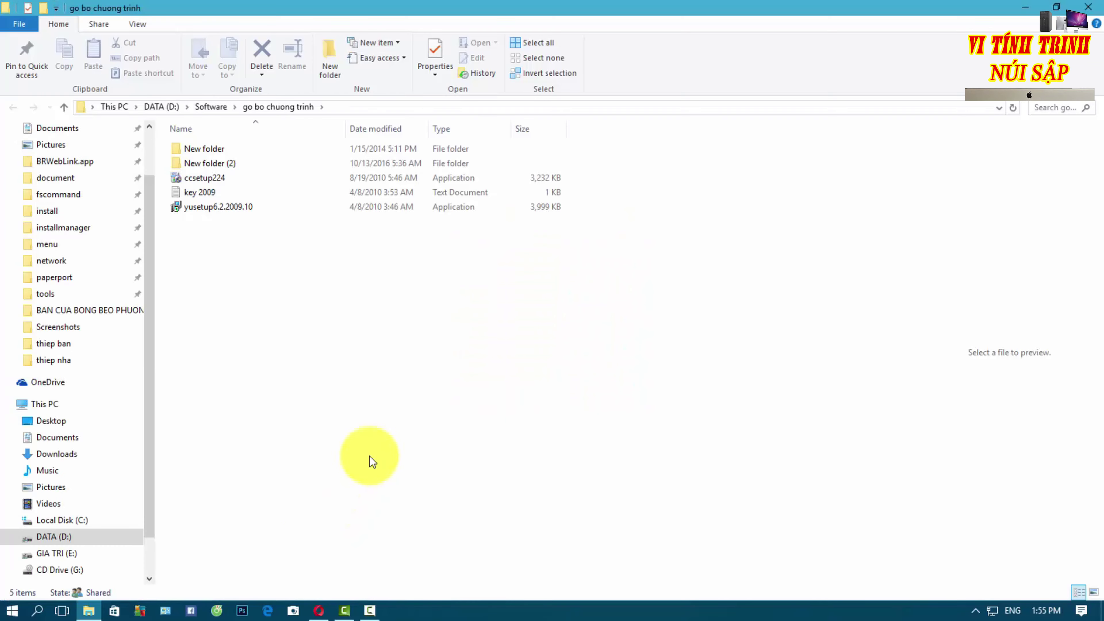
left_click(1087, 7)
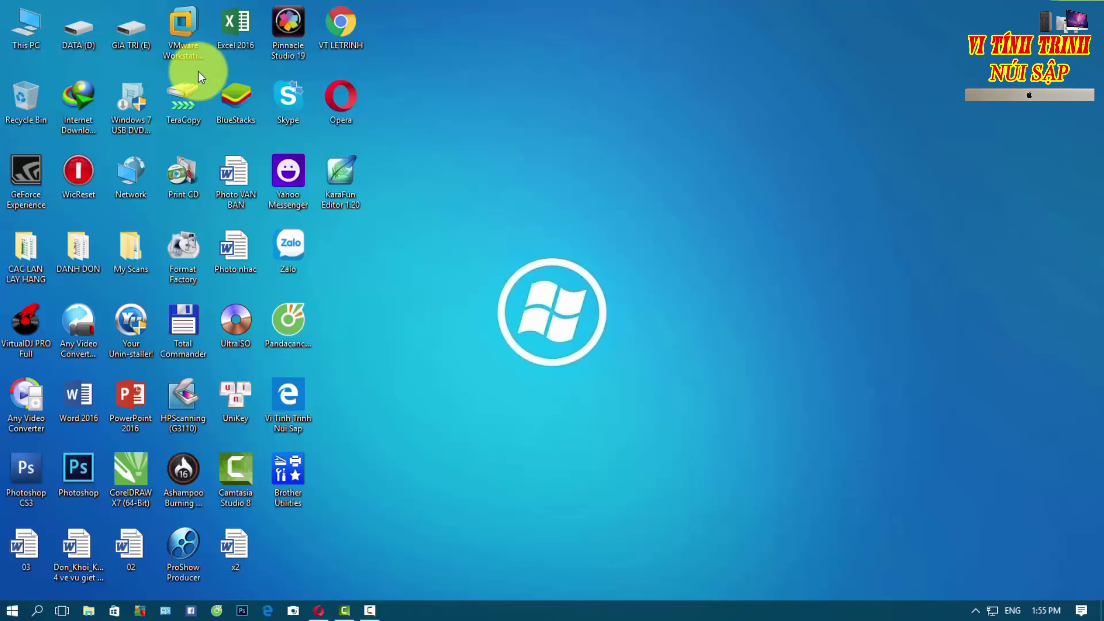
Open the D: drive from its desktop shortcut, jump to the Software folder by its initial letter and open it
double_click(73, 35)
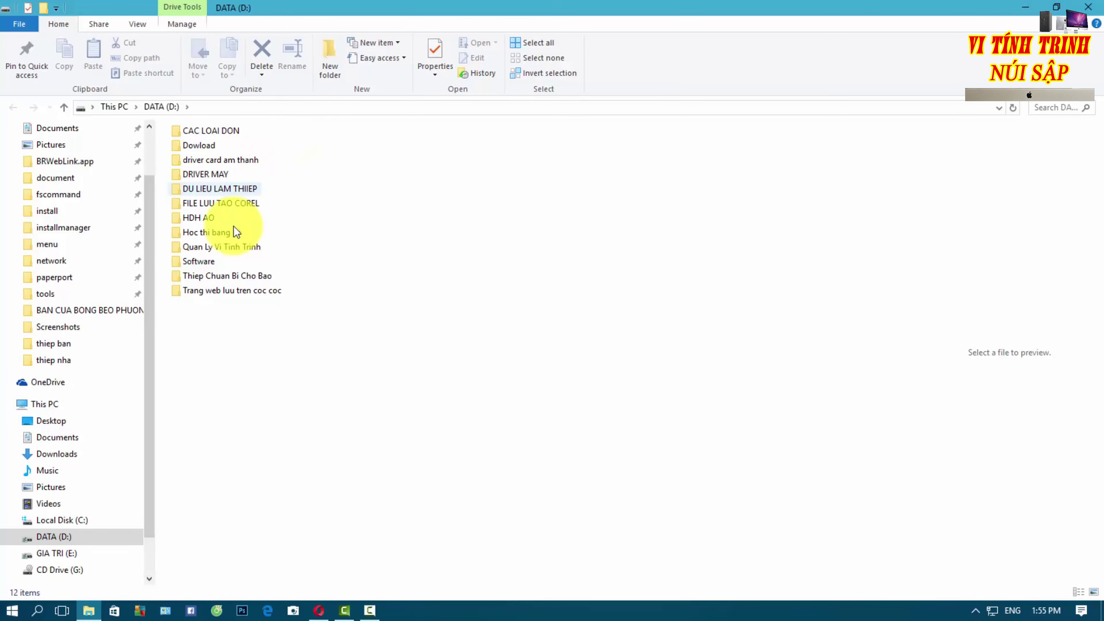
left_click(202, 260)
left_click(326, 321)
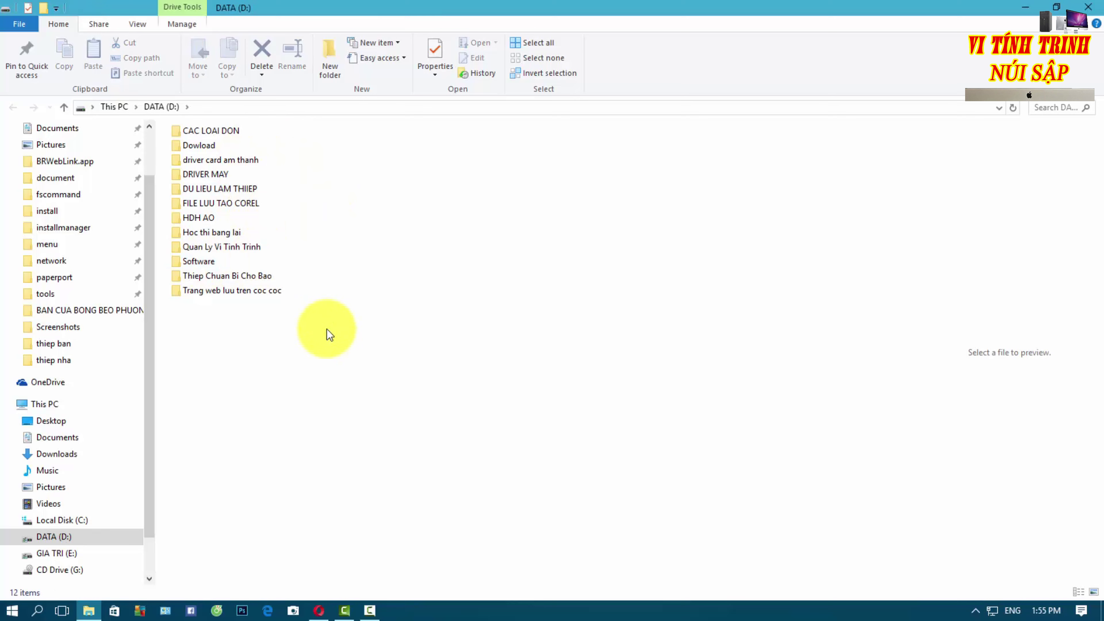
key("s")
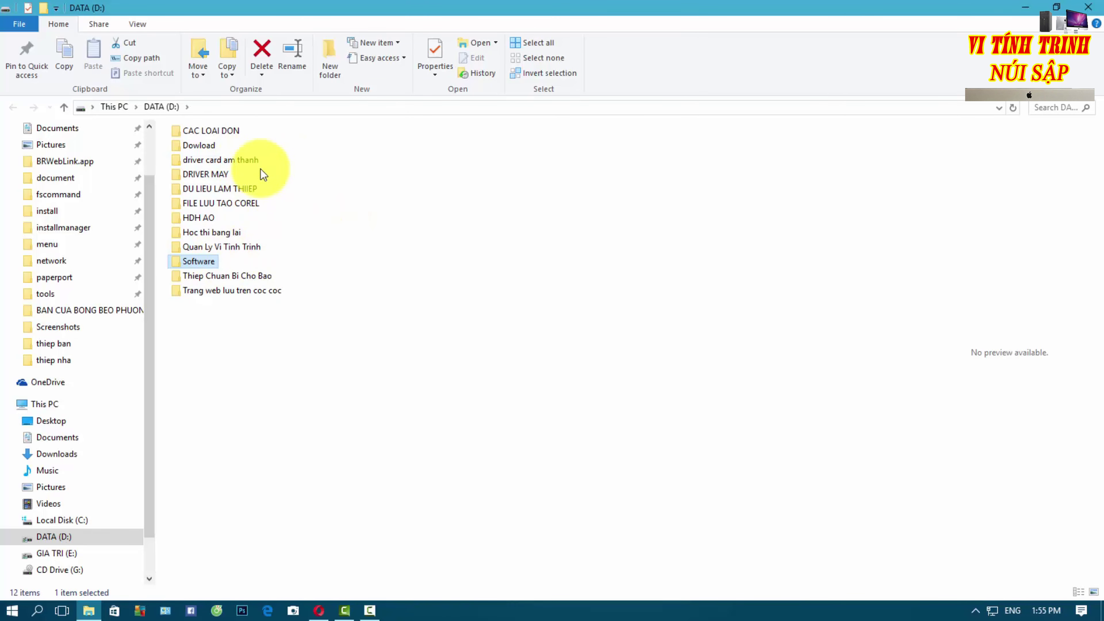
double_click(198, 262)
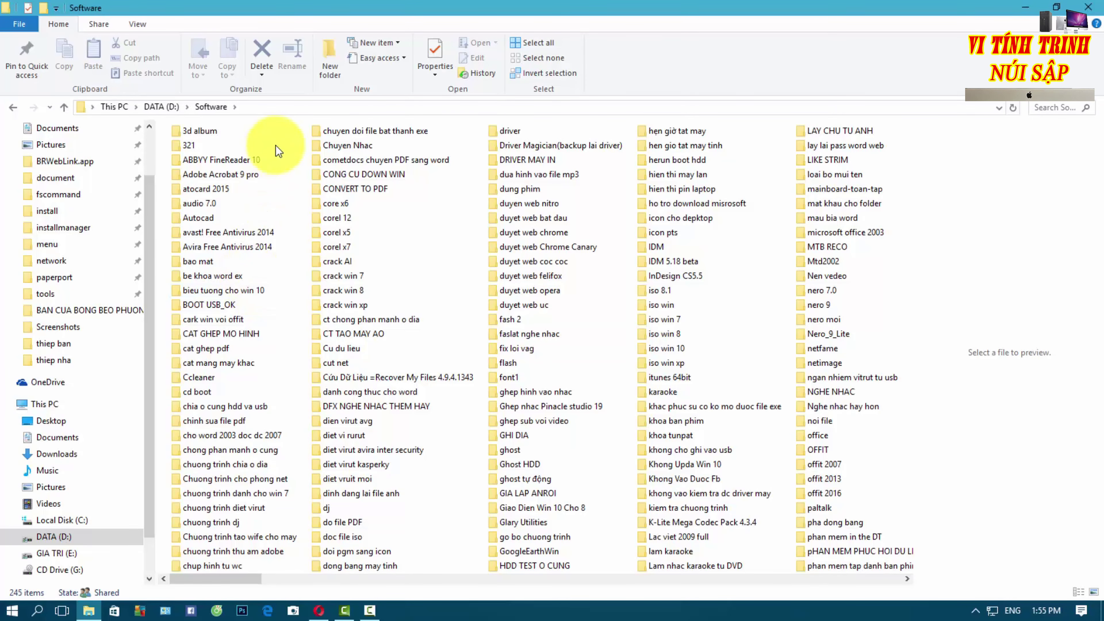
Jump to the folders starting with "pho", refresh the list, open "go bo chuong trinh" by its first letters and return to Software
type("pho")
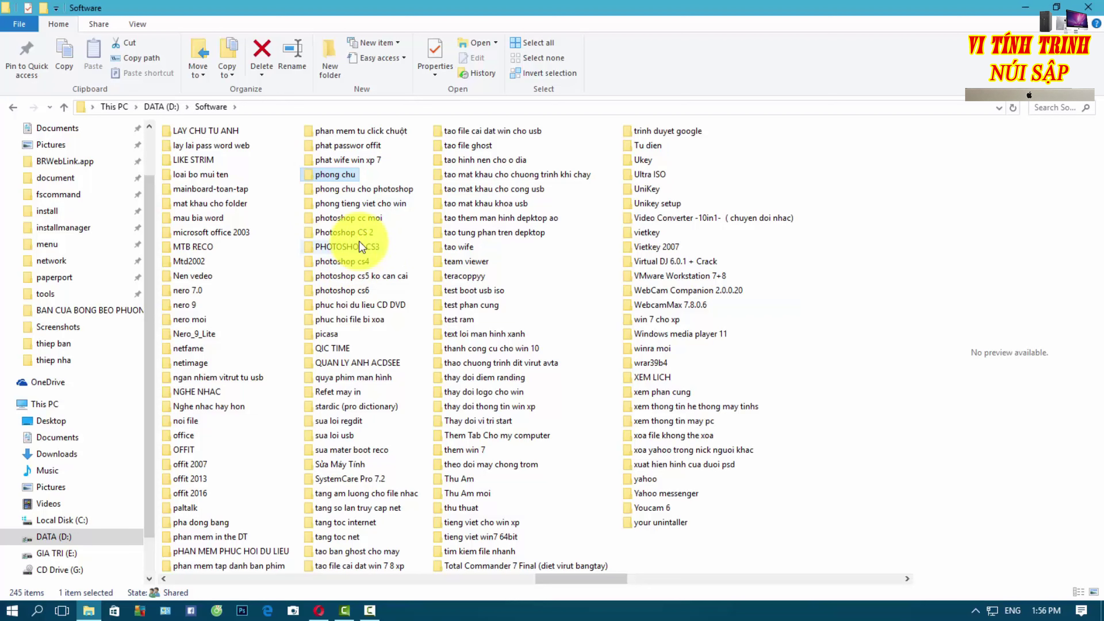
key("F5")
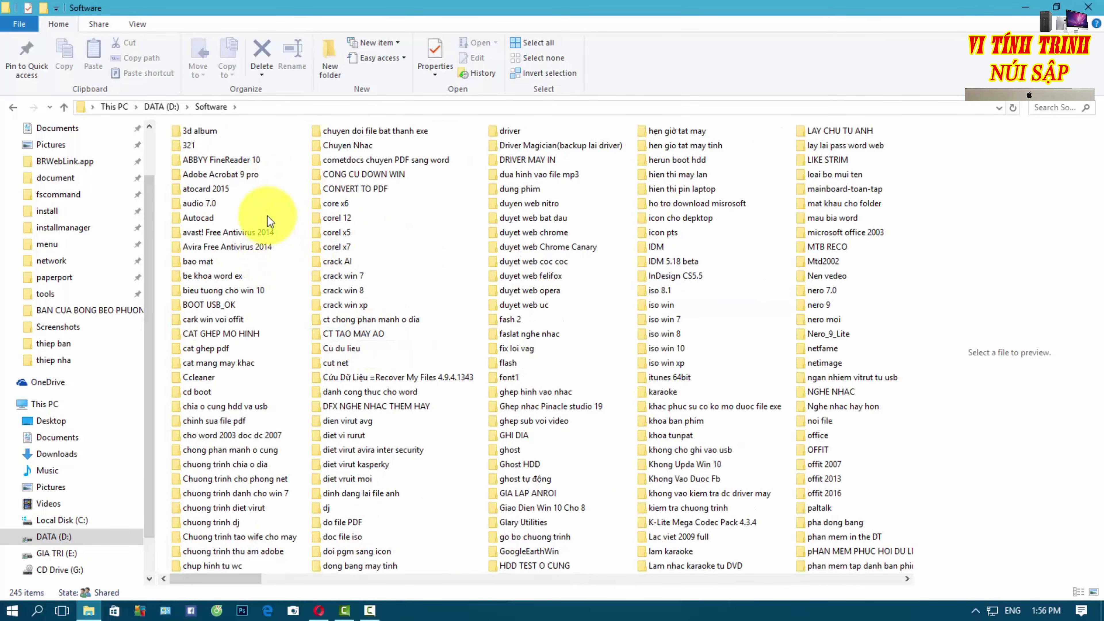
type("go")
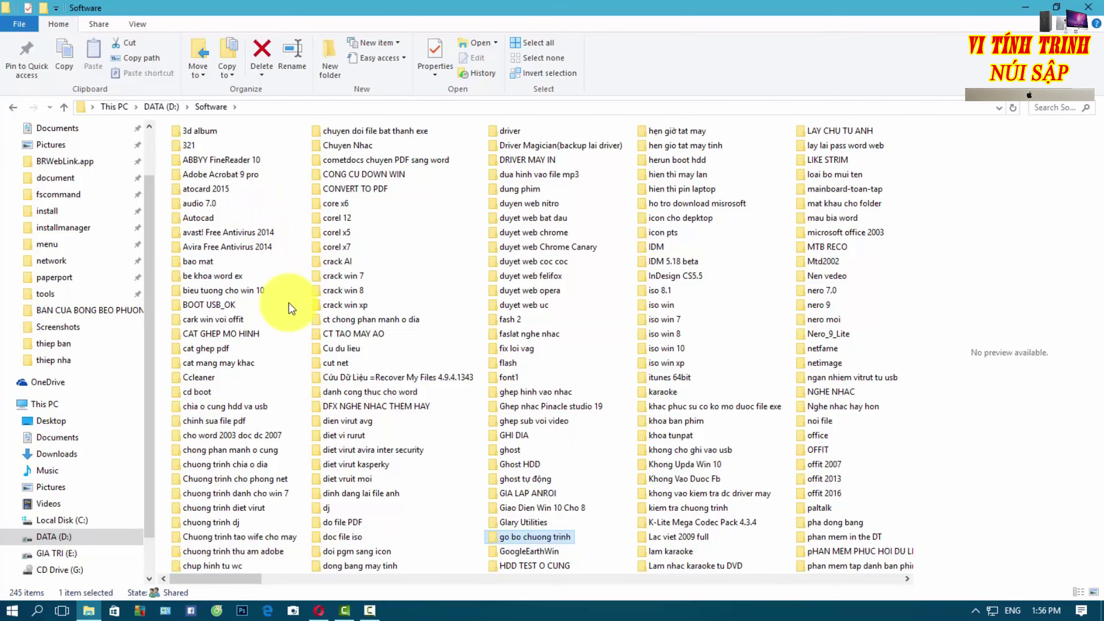
double_click(536, 531)
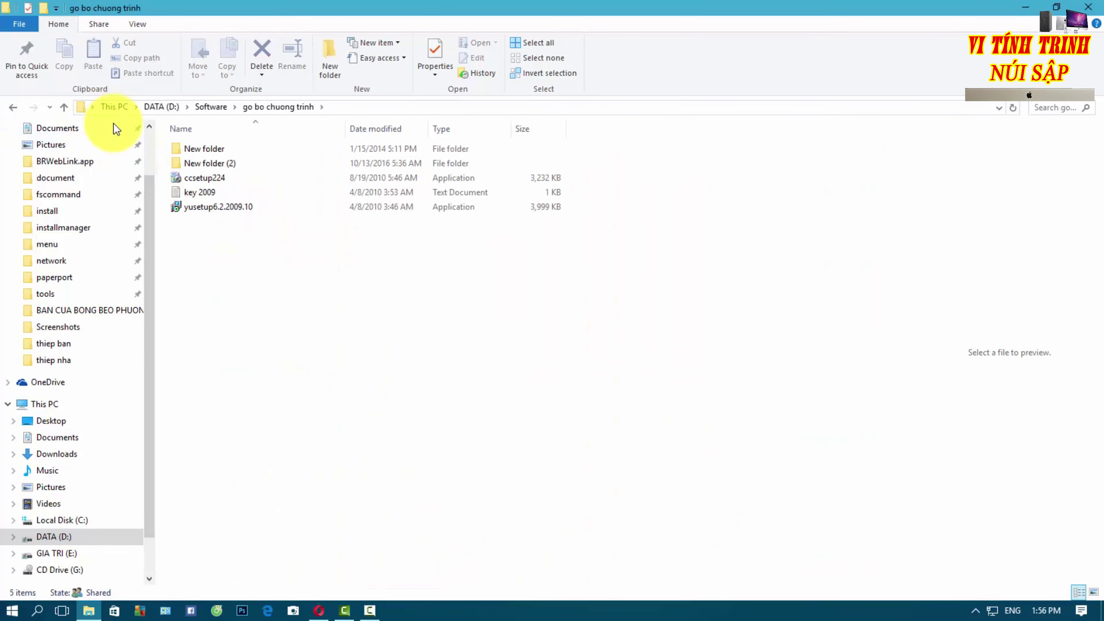
left_click(208, 107)
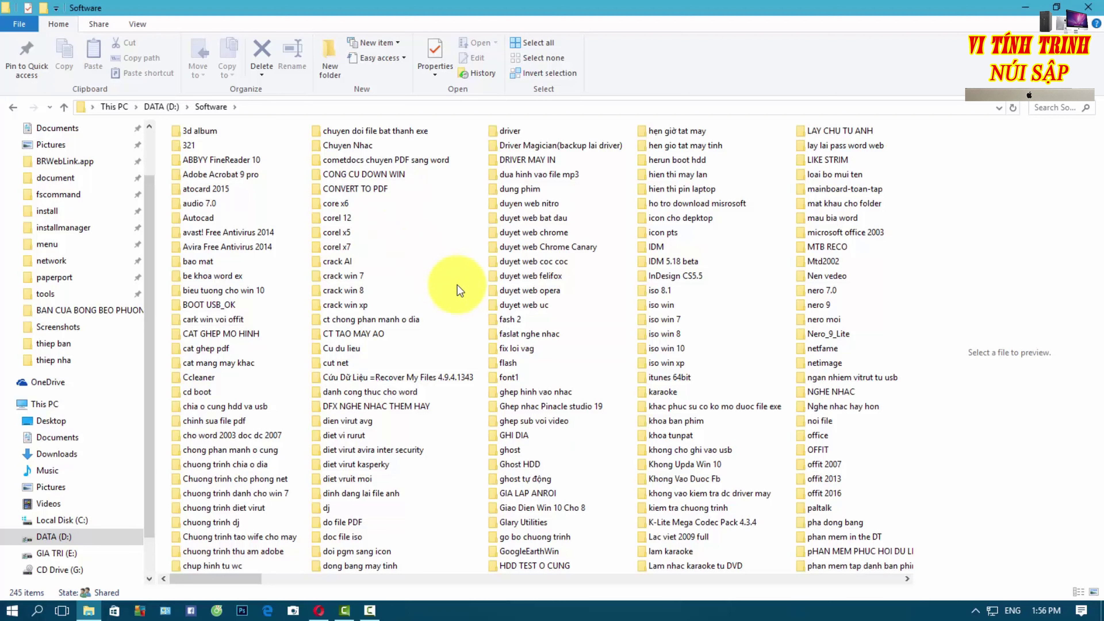
Jump to the Software subfolders starting with W, select wrar39b4 and look through the folder list
left_click(976, 611)
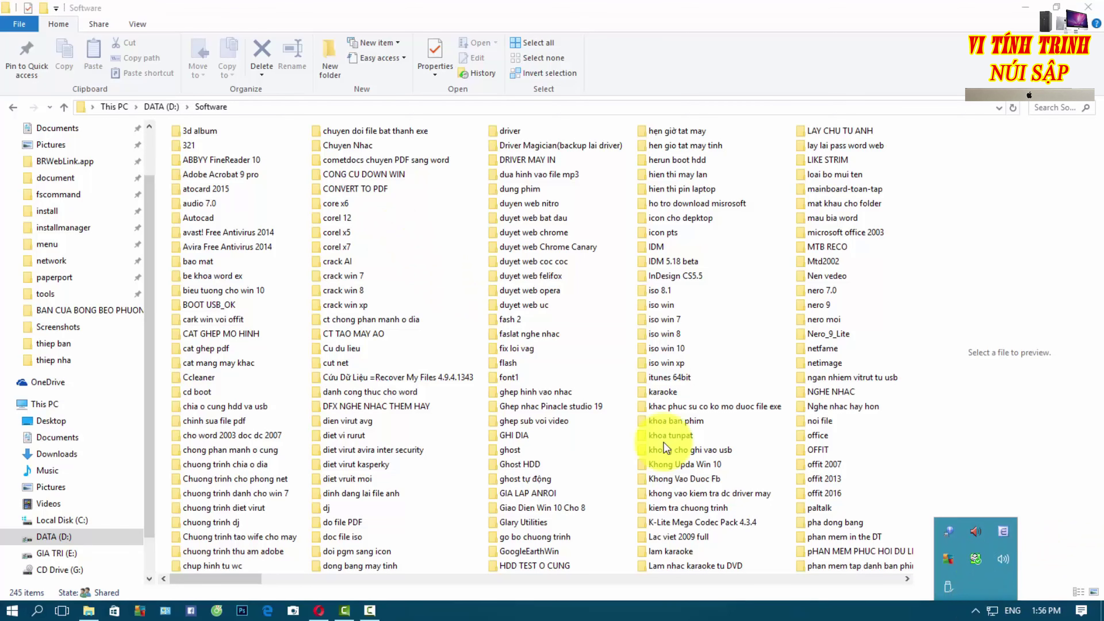
left_click(420, 282)
key("w")
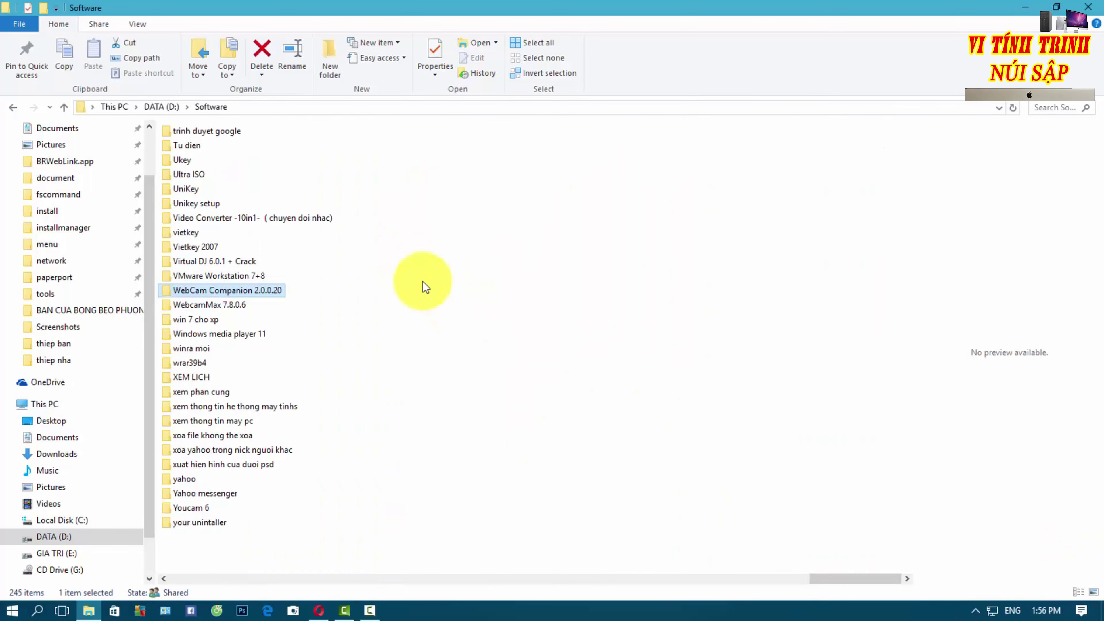
left_click(194, 365)
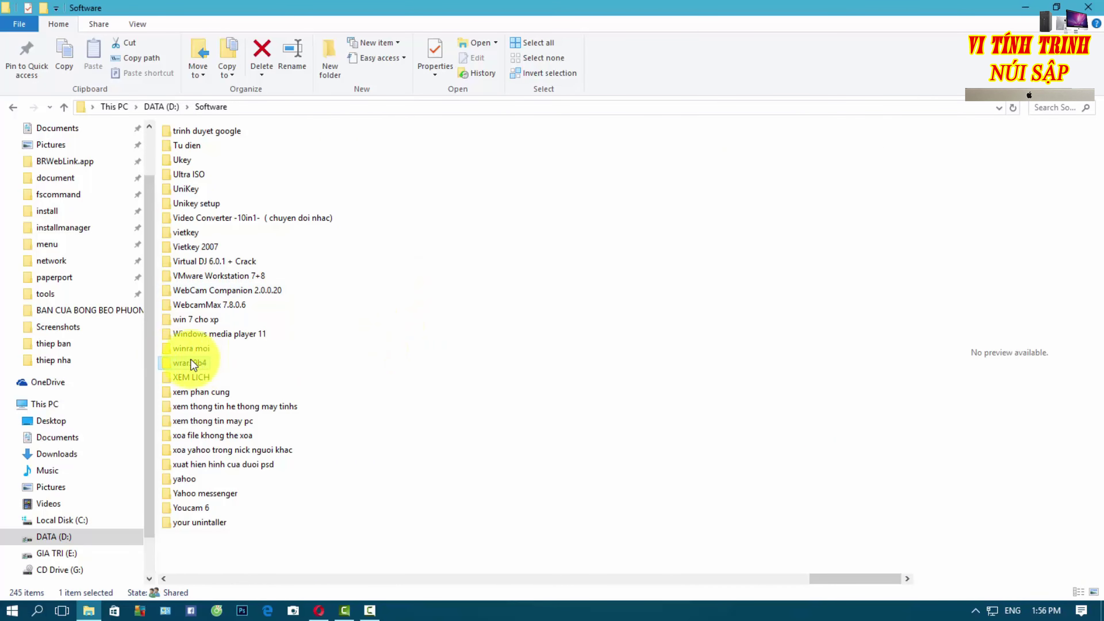
scroll(208, 383, "up", 6)
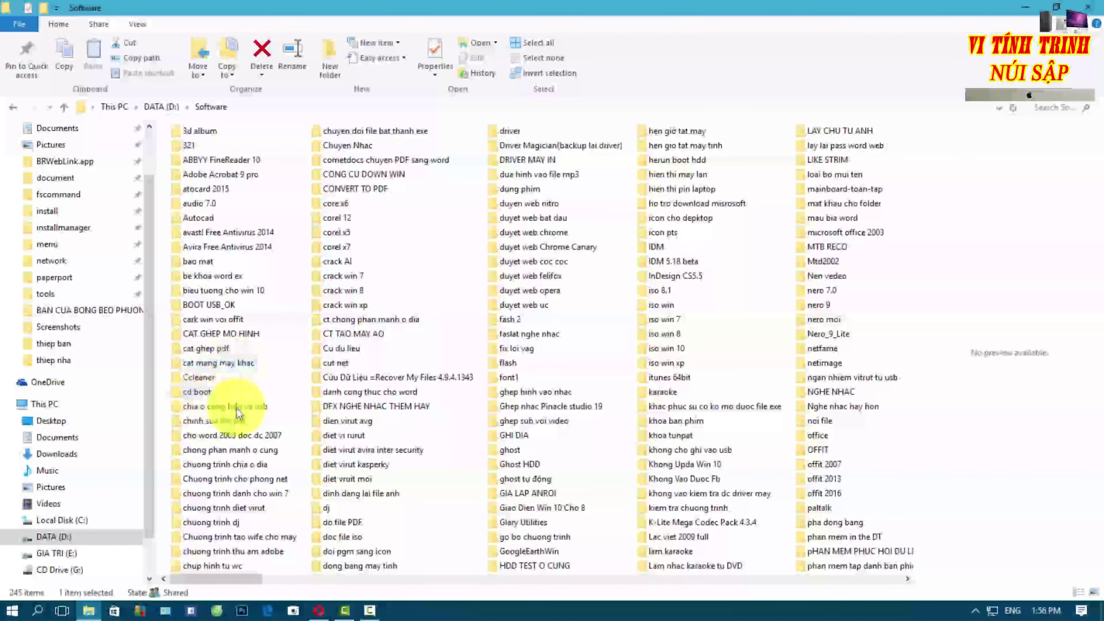
scroll(259, 407, "down", 6)
scroll(230, 386, "up", 5)
scroll(230, 386, "up", 3)
Jump to the Software subfolders starting with U and examine the full folder list from end to end
left_click(247, 207)
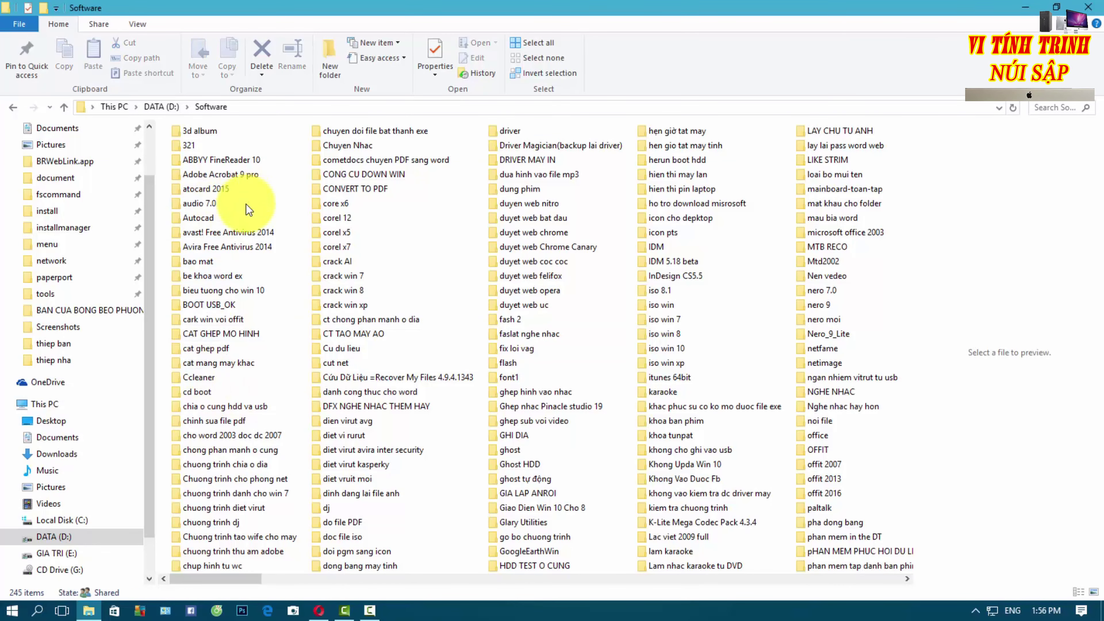
key("u")
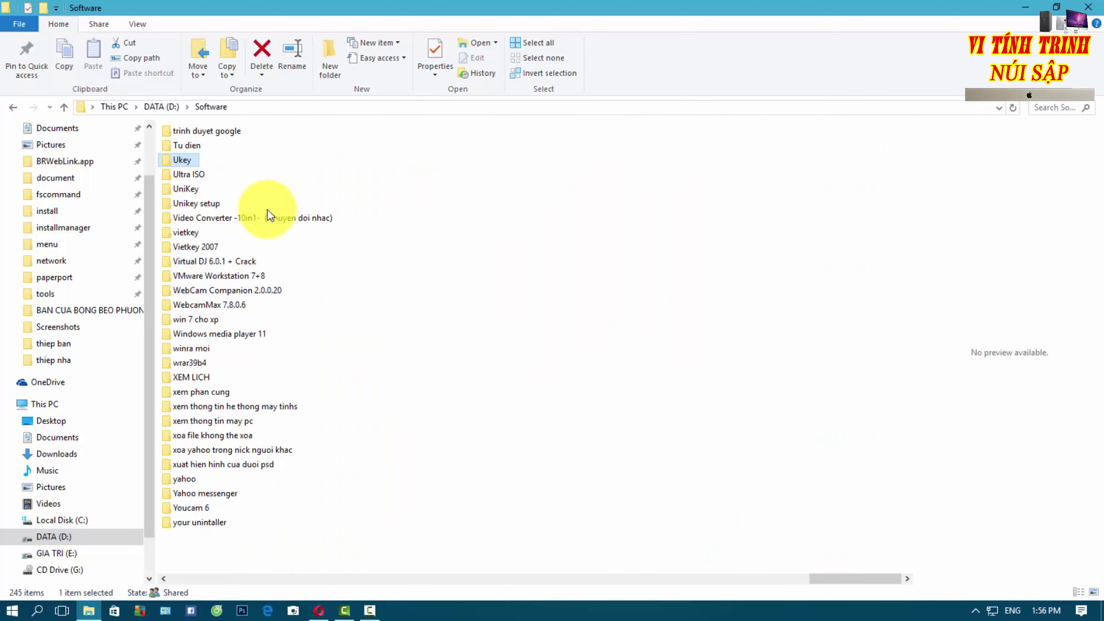
scroll(197, 407, "up", 10)
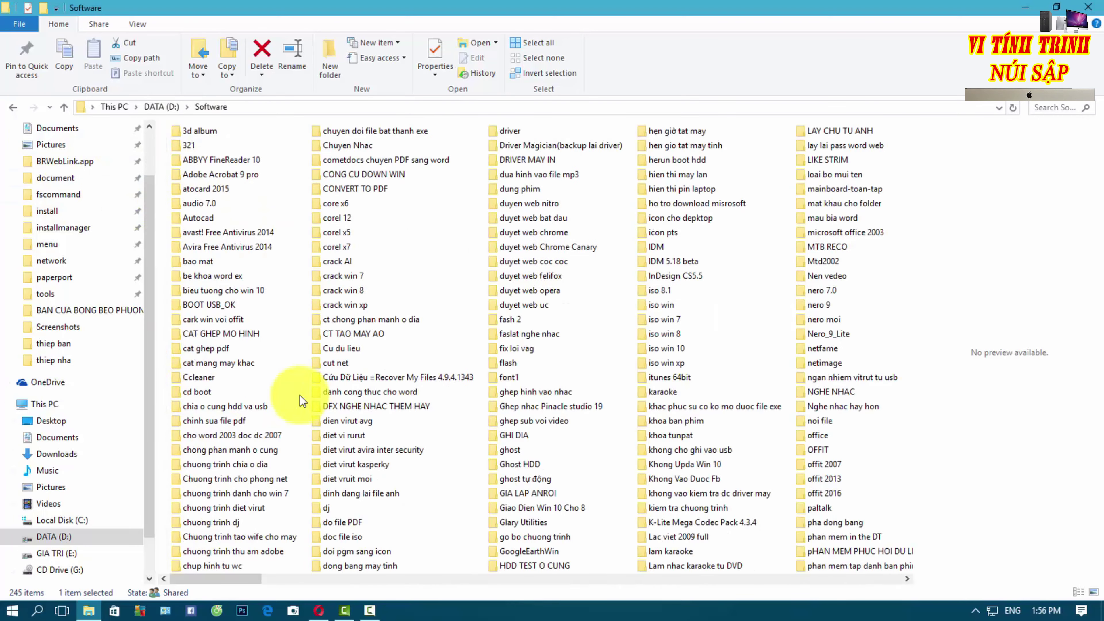
scroll(456, 283, "down", 10)
left_click(456, 231)
scroll(316, 196, "up", 10)
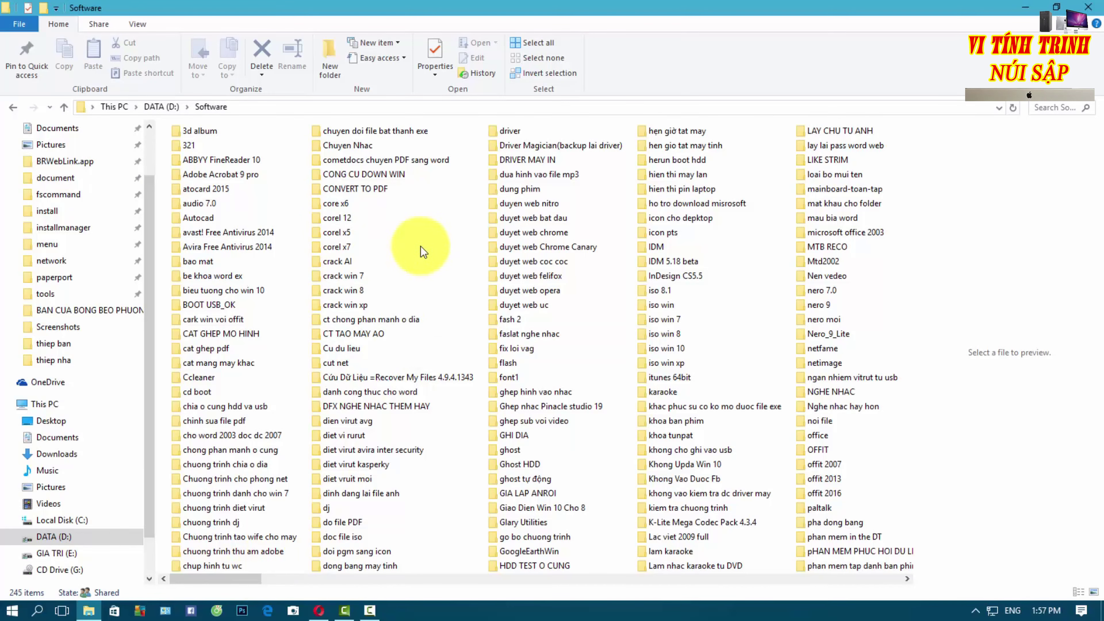
scroll(259, 320, "right", 10)
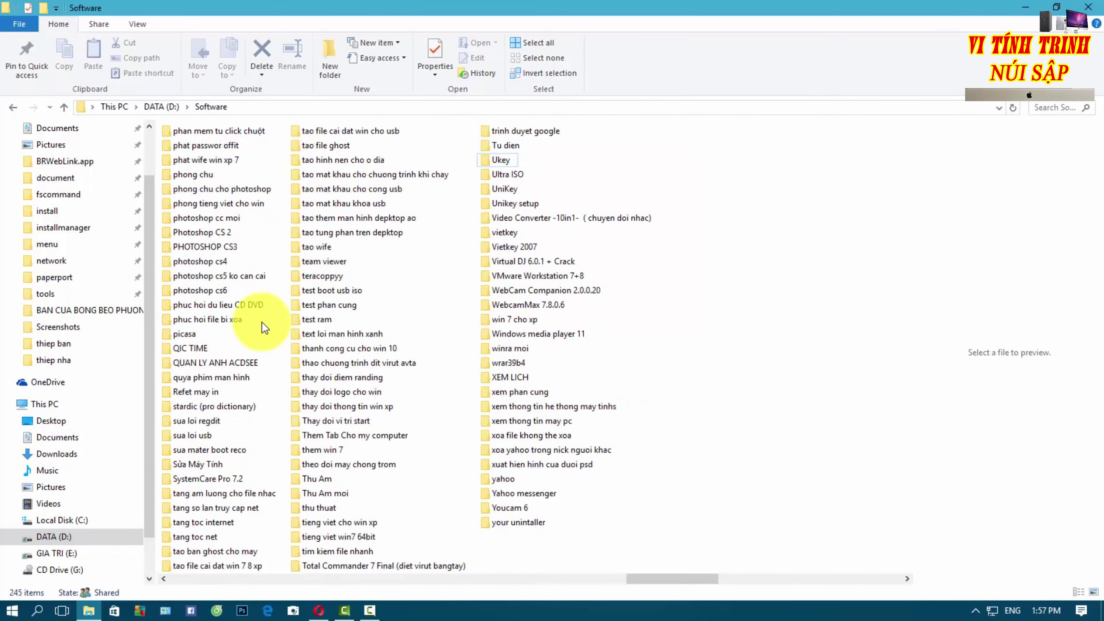
scroll(262, 322, "left", 10)
Return to the root of the D: drive, select all its folders and clear the selection
left_click(161, 106)
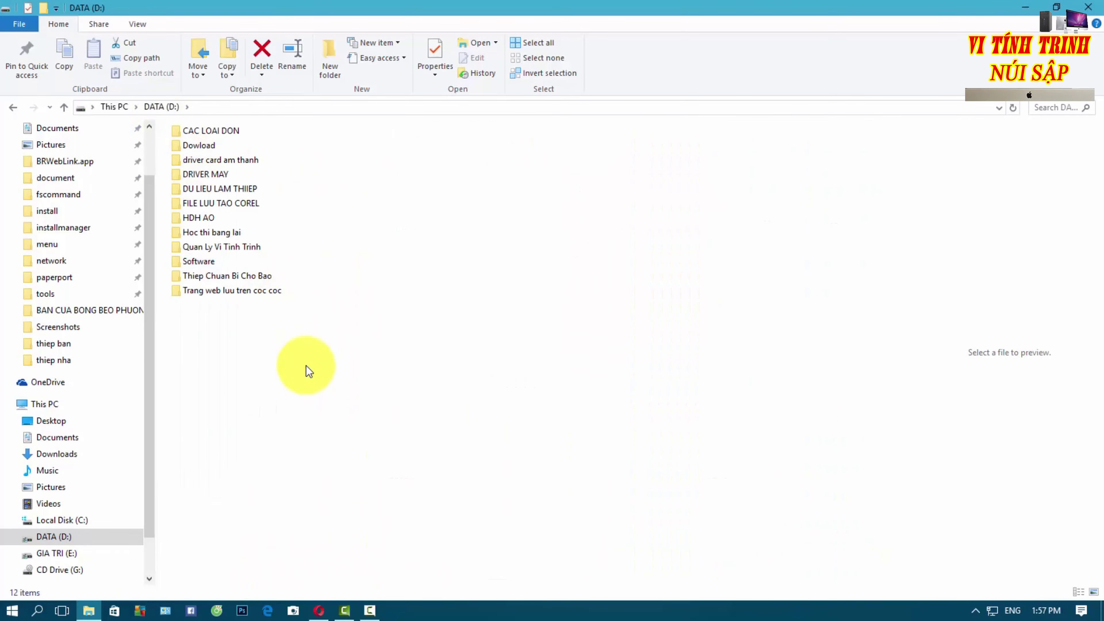
left_click_drag(321, 131, 192, 455)
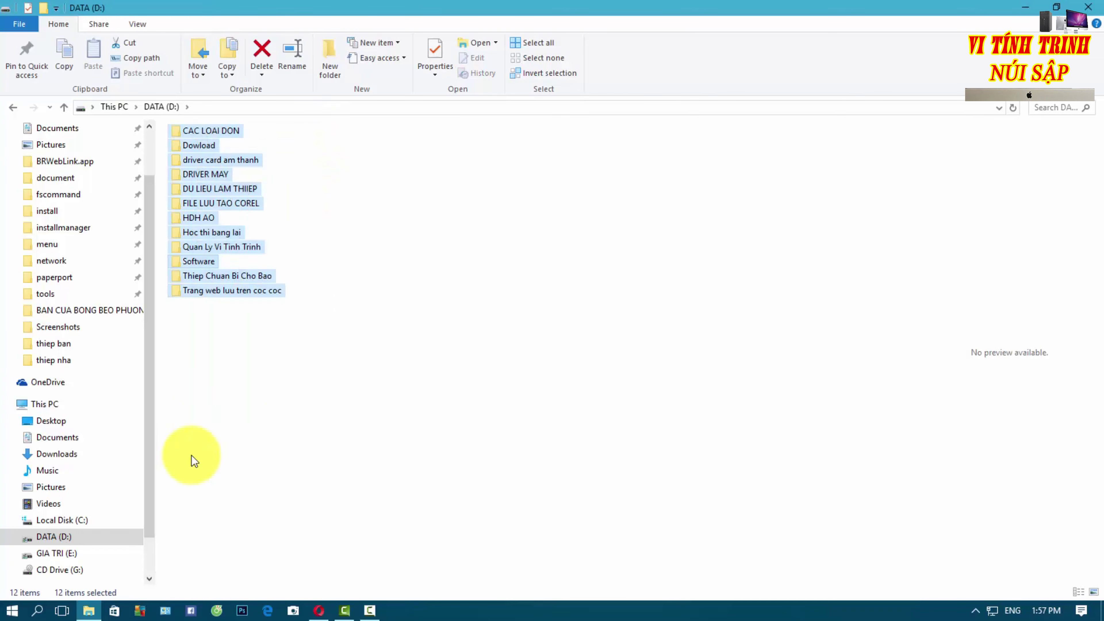
left_click(209, 441)
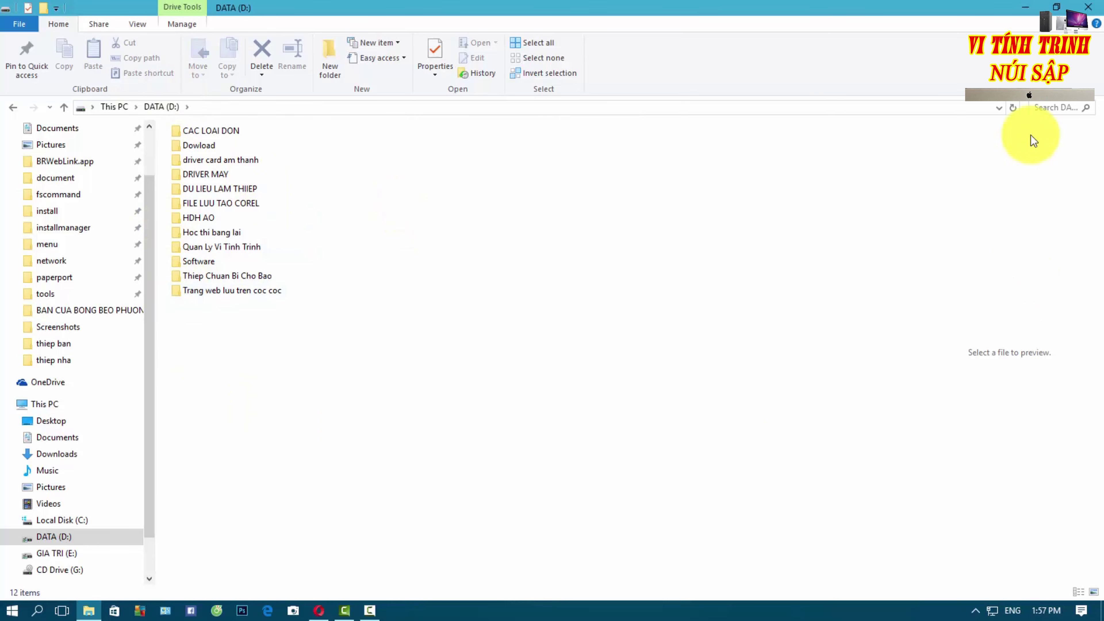
Widen the search box and search the D: drive for the recent term "bia"
left_click_drag(1021, 108, 968, 109)
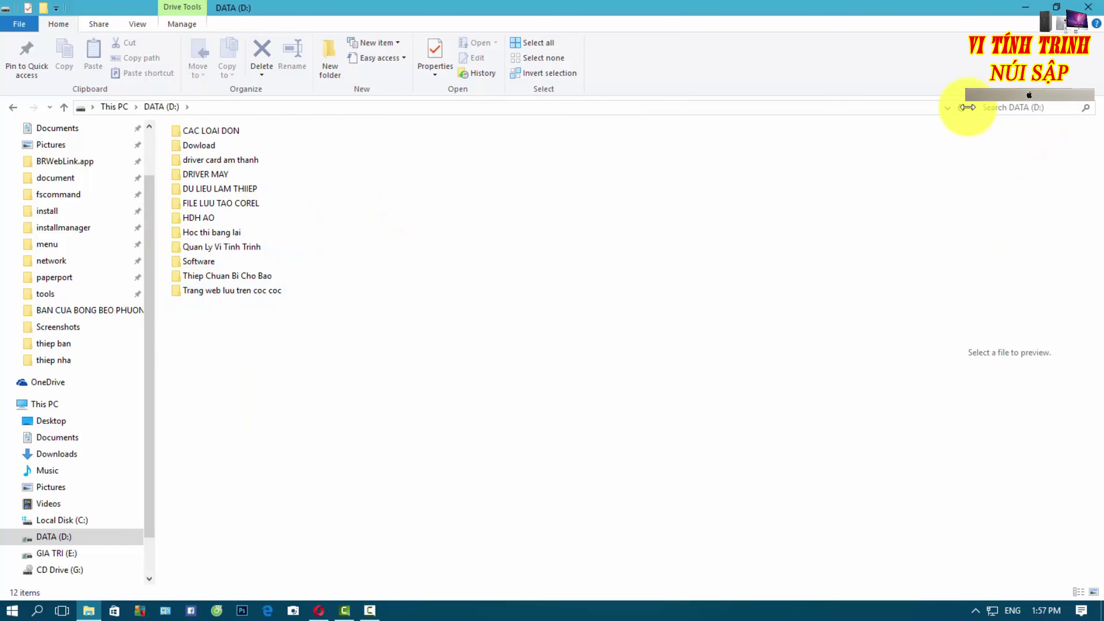
left_click(991, 108)
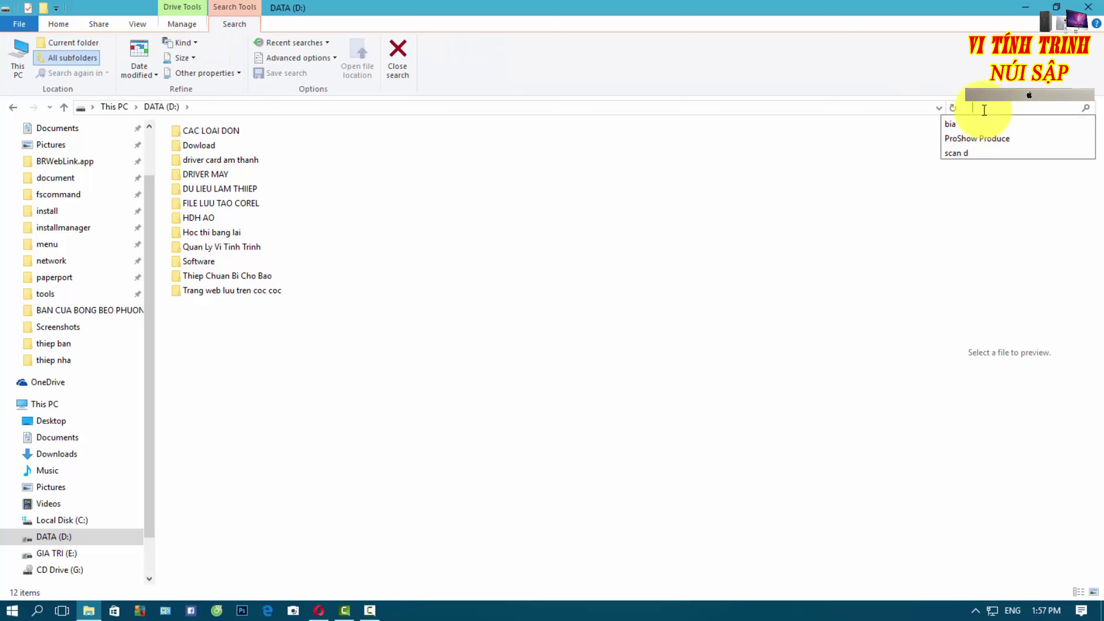
left_click(982, 124)
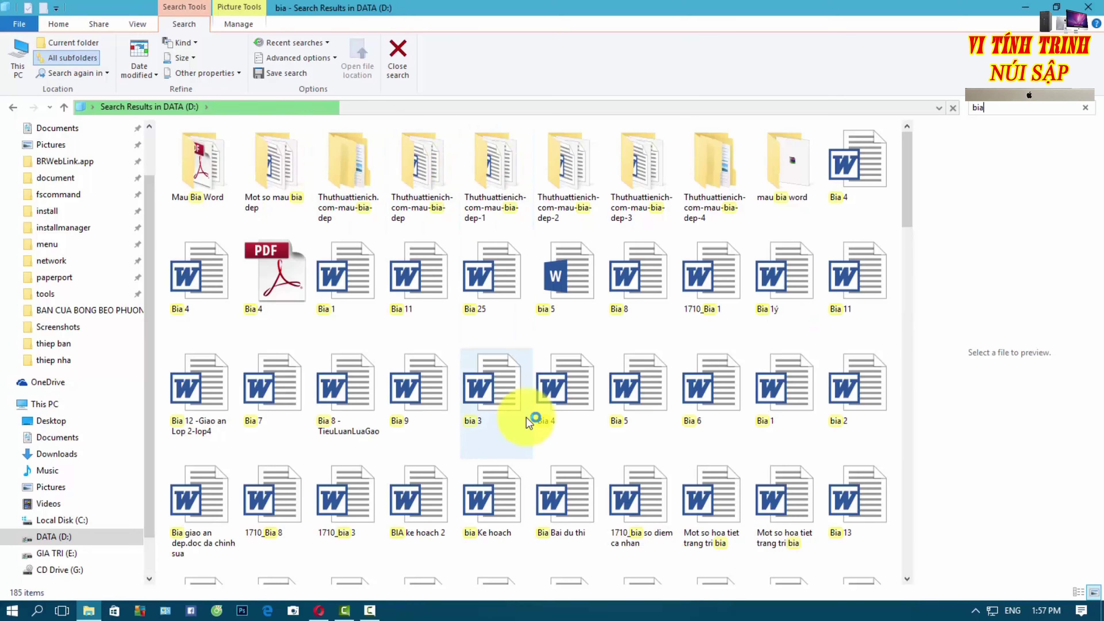
Open the Mau Bia Word folder from the search results, look through its files and minimize the window
double_click(198, 165)
scroll(242, 235, "down", 3)
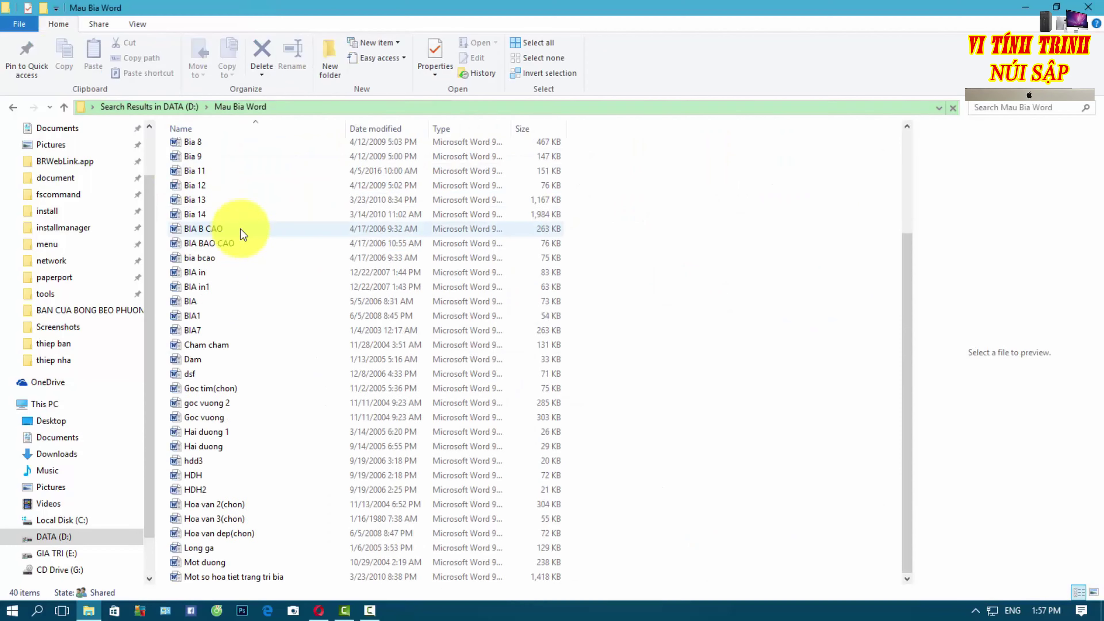
scroll(226, 189, "down", 3)
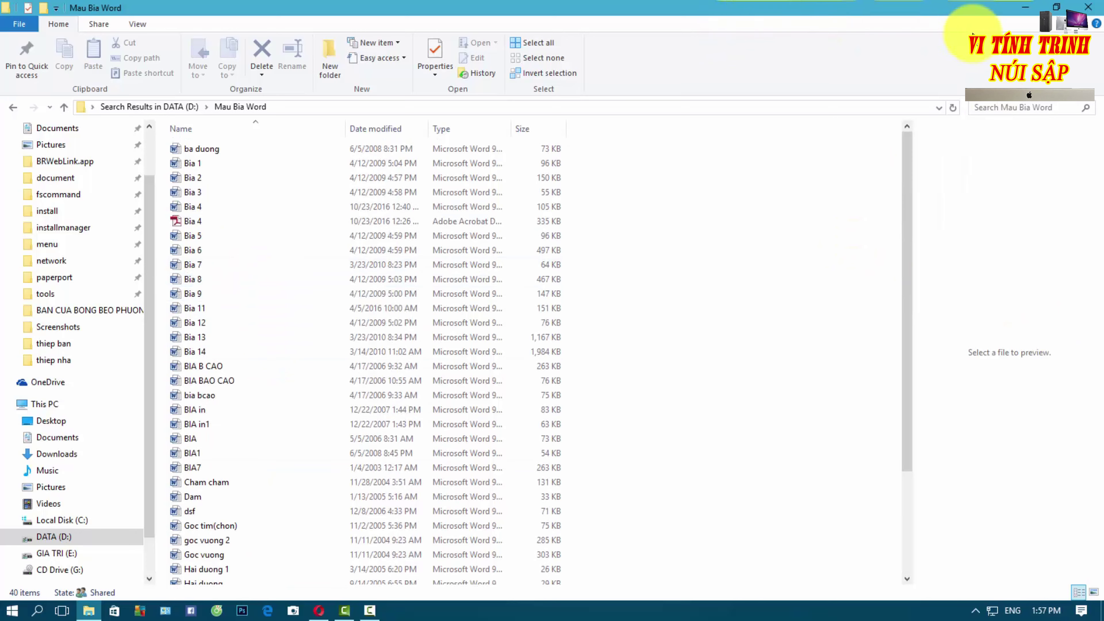
left_click(1025, 7)
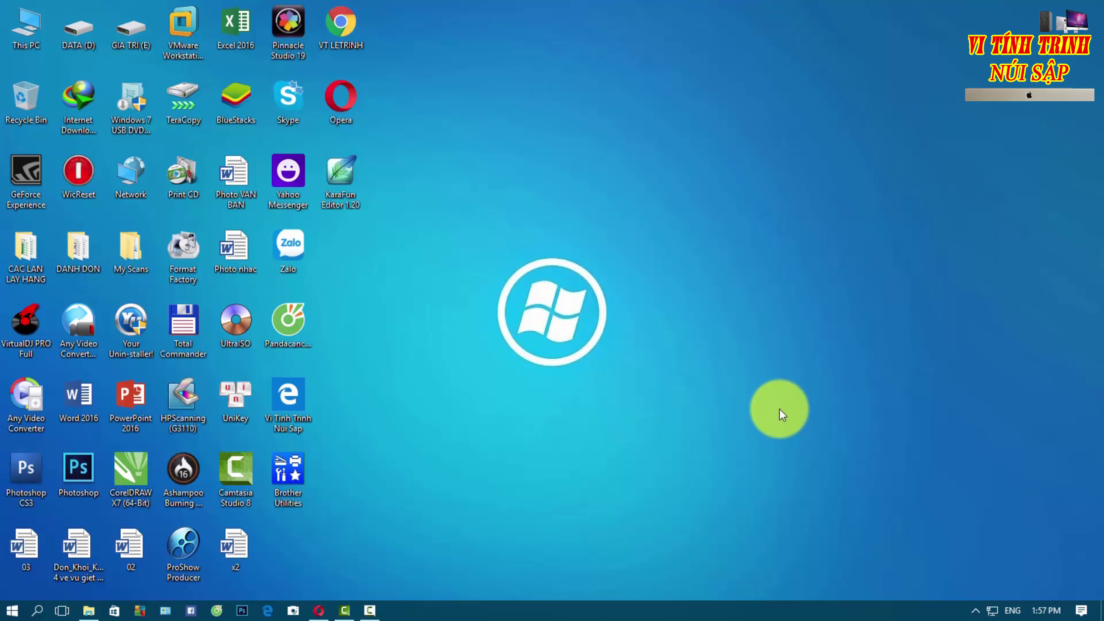
Open the Run dialog, enter d:\ and pick d:\Software from the suggested paths
key("super+r")
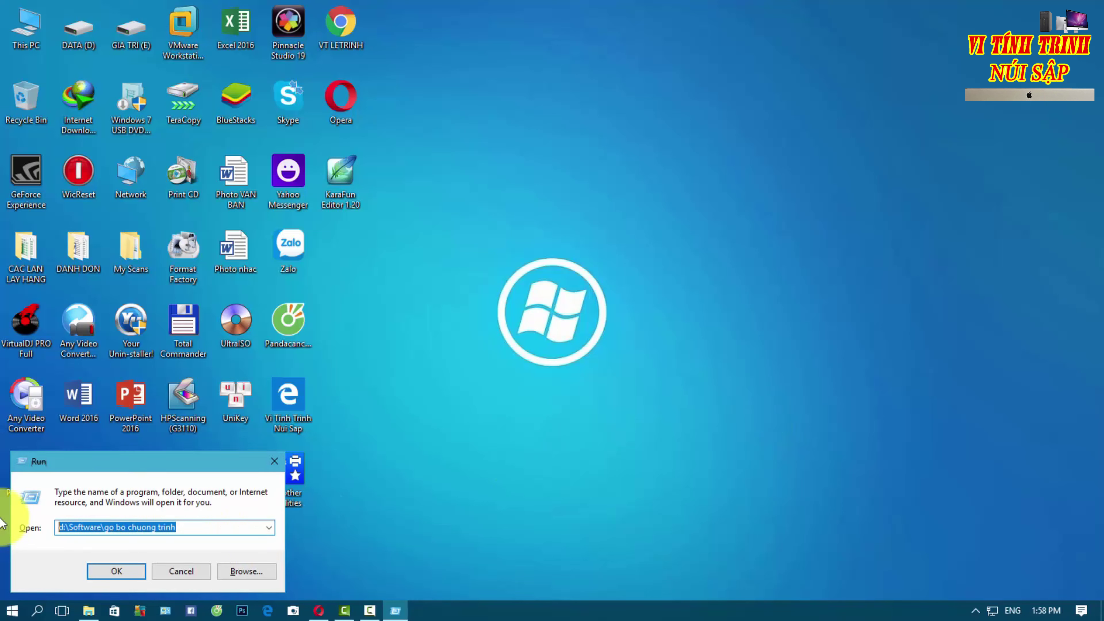
type("d")
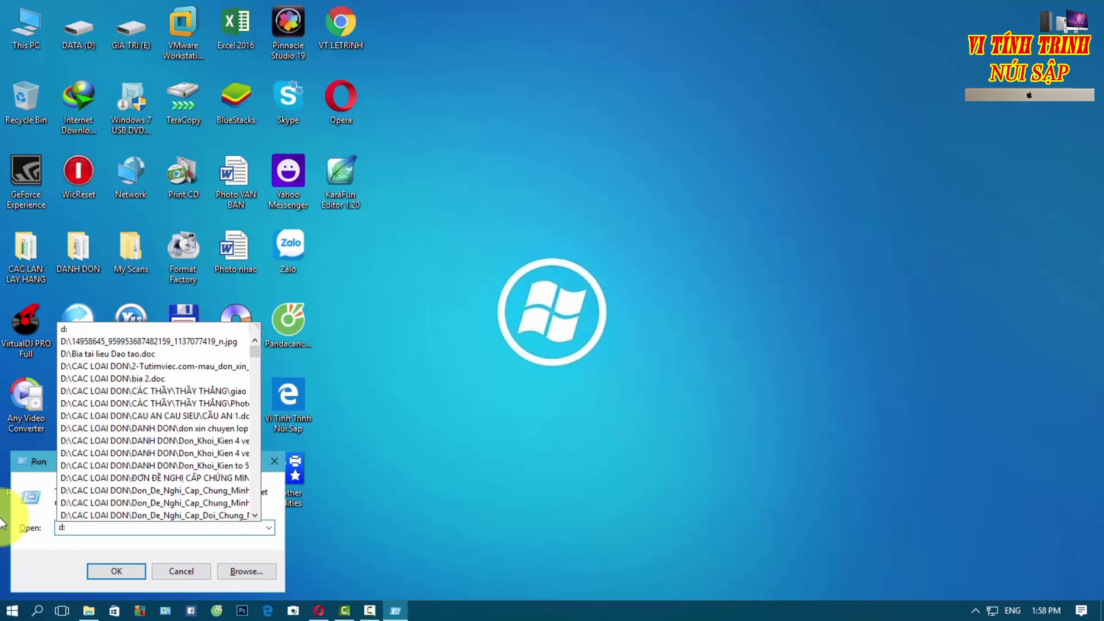
type(":\\")
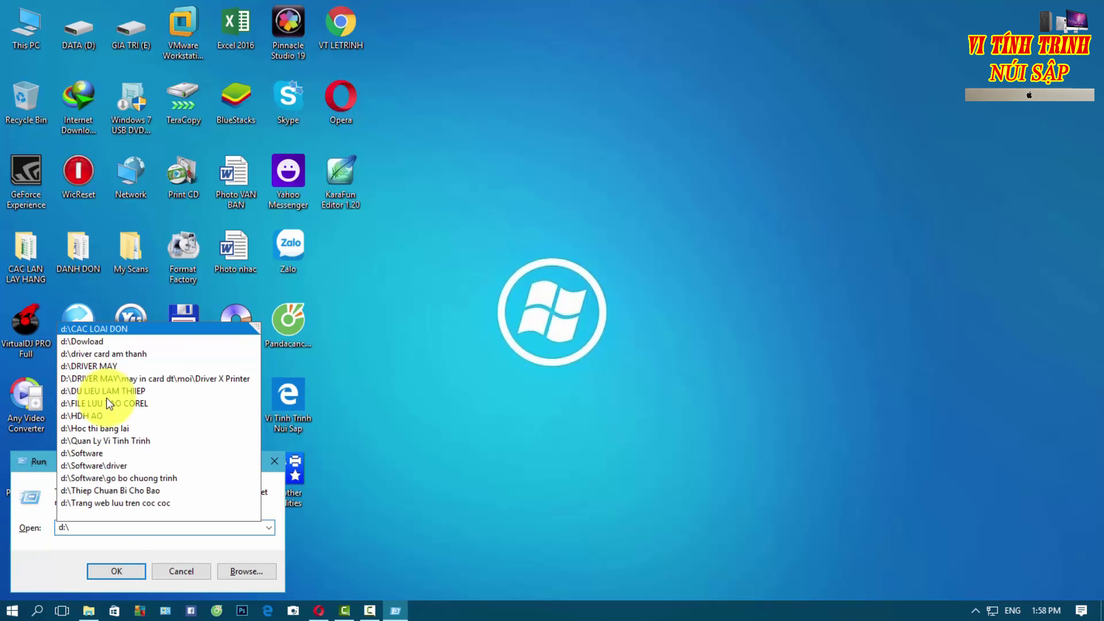
left_click(125, 453)
left_click(136, 526)
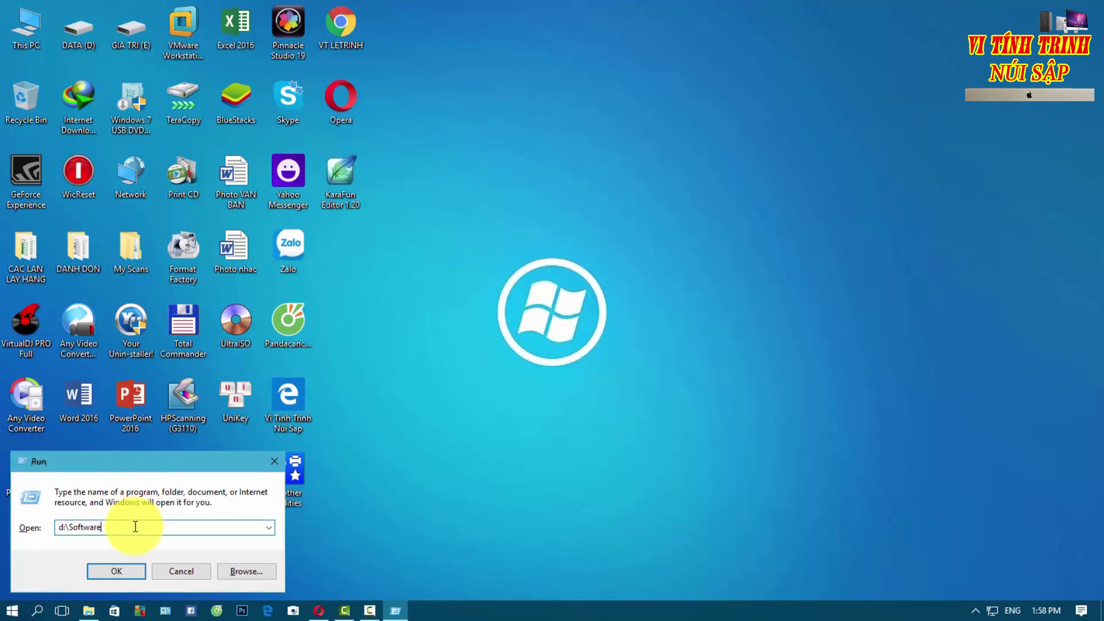
Extend the Run path to d:\Software\, look through the suggested subfolders and cancel the dialog
type("\\")
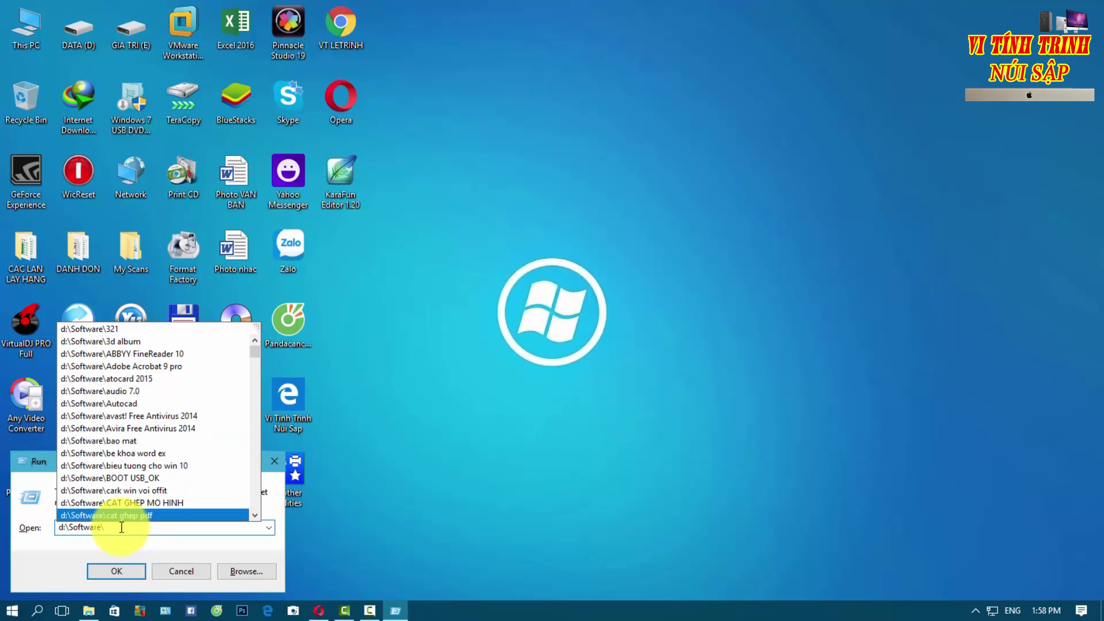
scroll(117, 360, "down", 20)
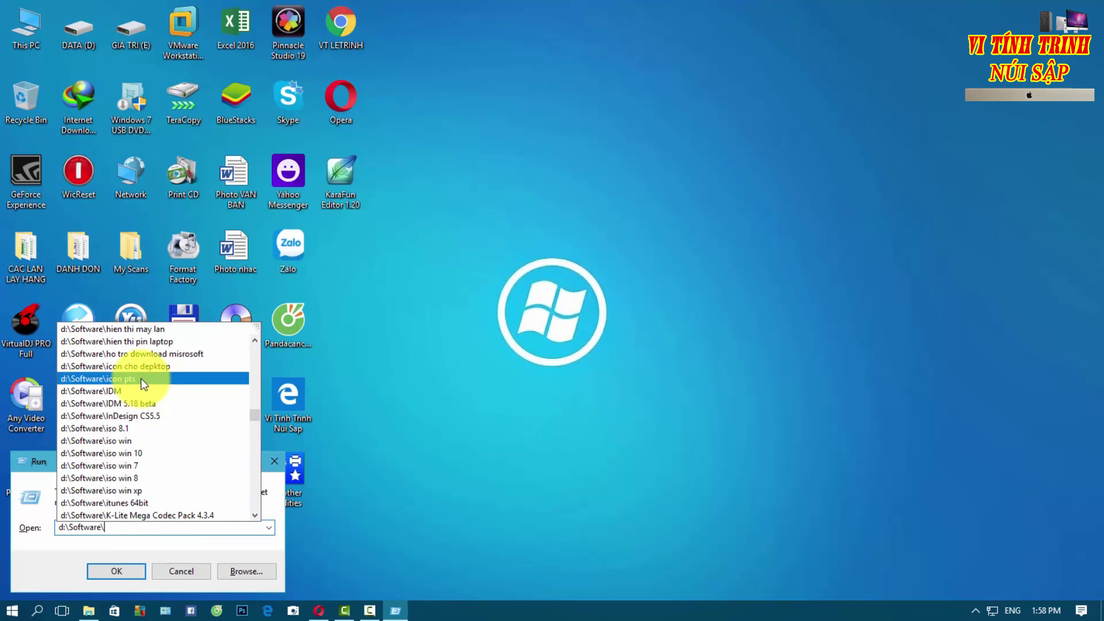
scroll(146, 393, "up", 10)
scroll(137, 380, "down", 1)
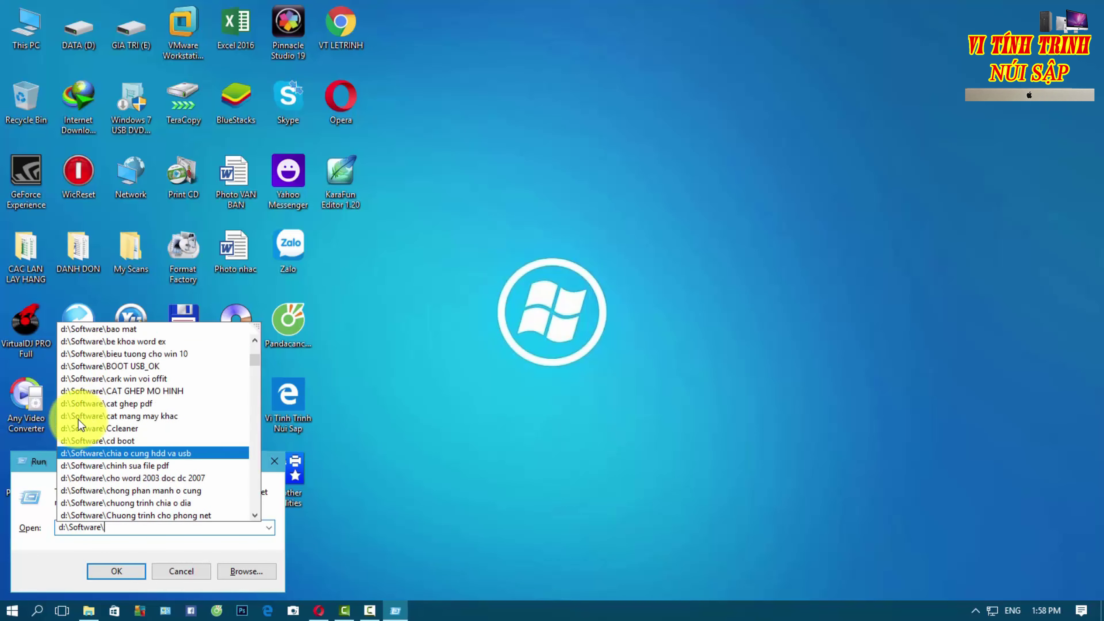
left_click(131, 568)
left_click(186, 571)
left_click(422, 354)
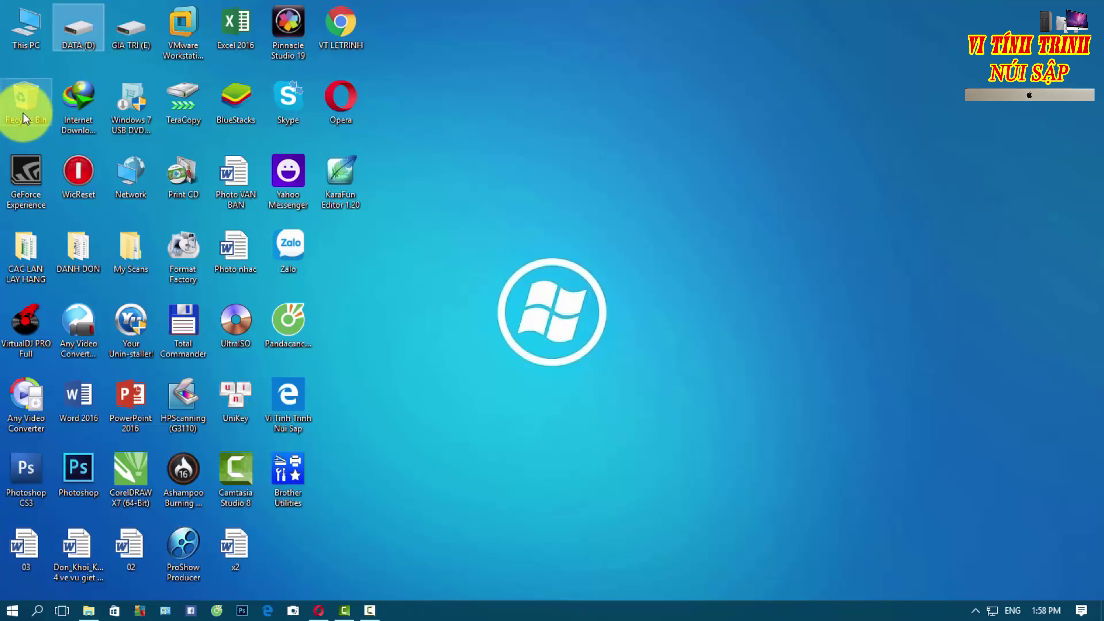
Open the DATA (D:) drive from the desktop, jump to the folder starting with S and open Software
double_click(91, 34)
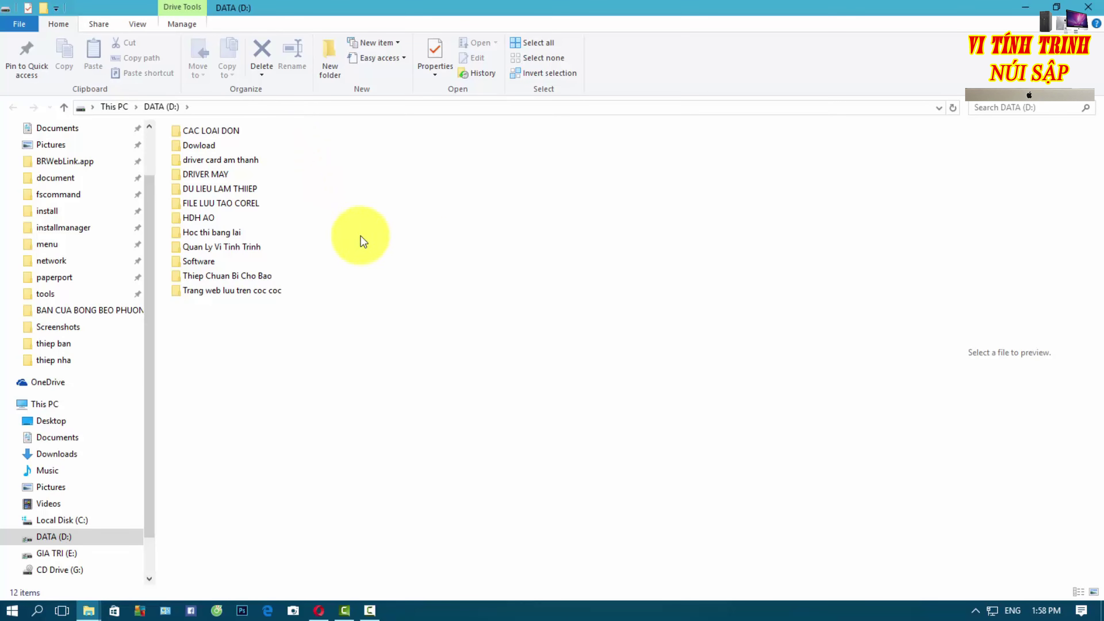
left_click_drag(358, 147, 342, 468)
left_click(370, 177)
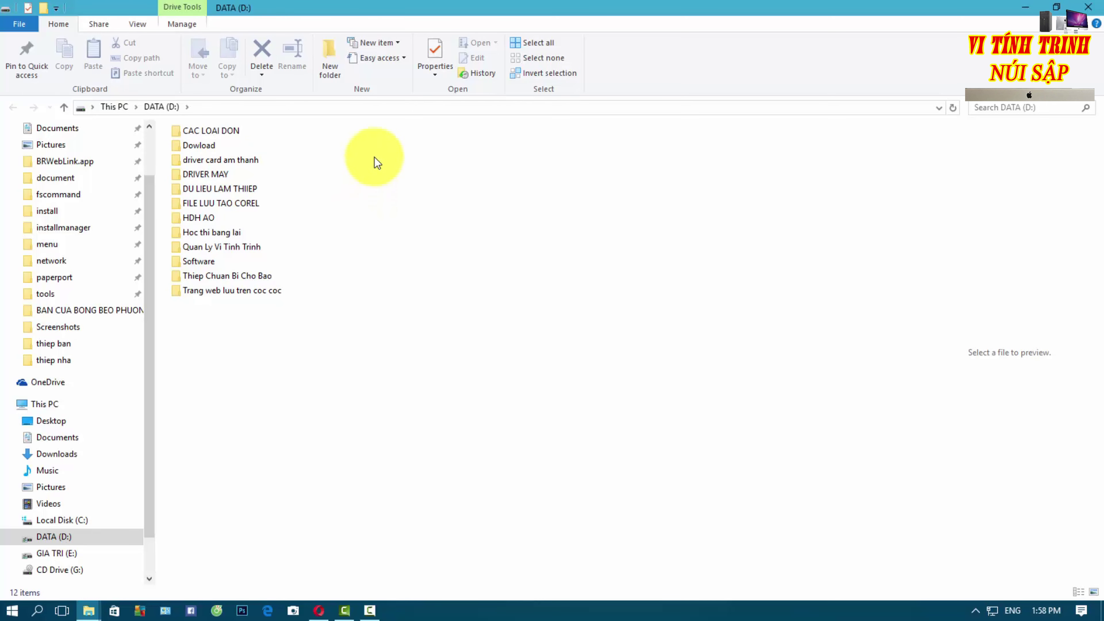
key("s")
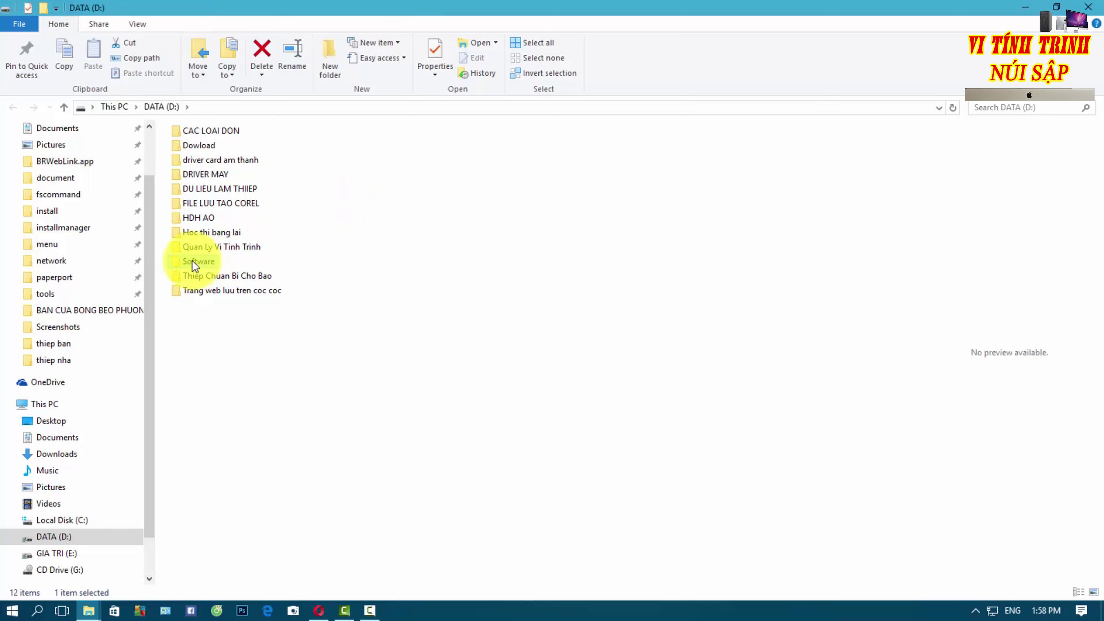
double_click(194, 261)
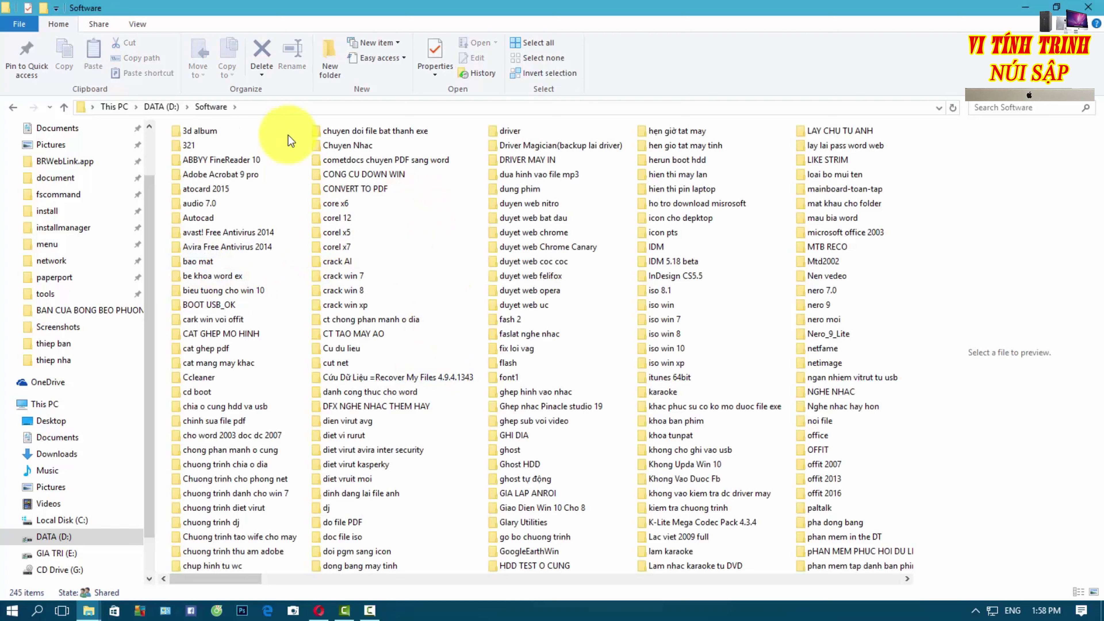
Jump to the first Software subfolder starting with I
left_click(353, 146)
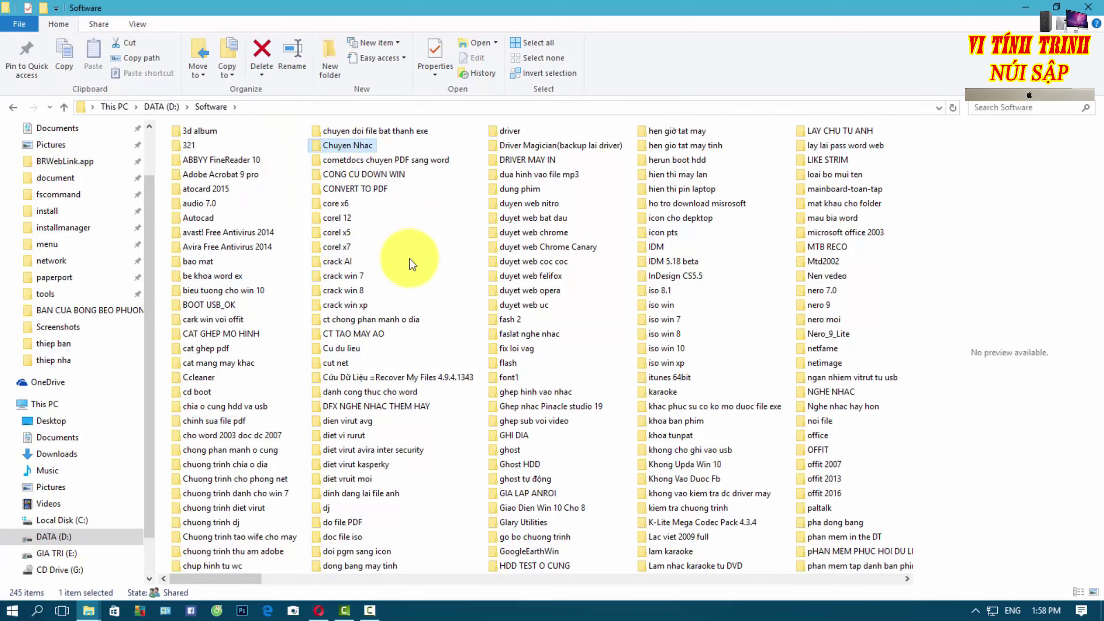
key("i")
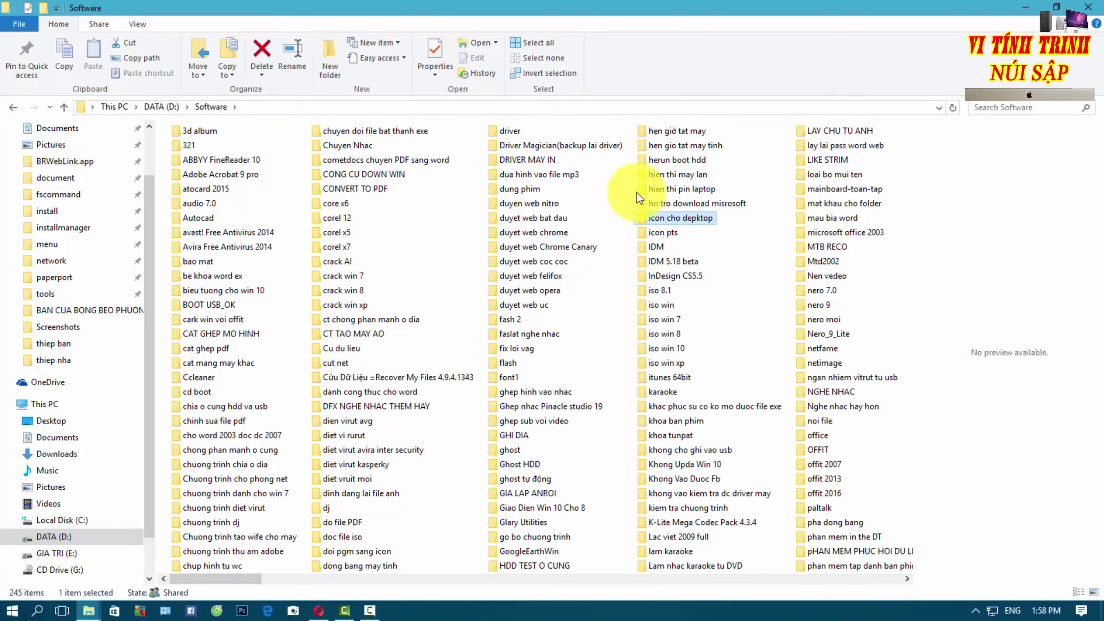